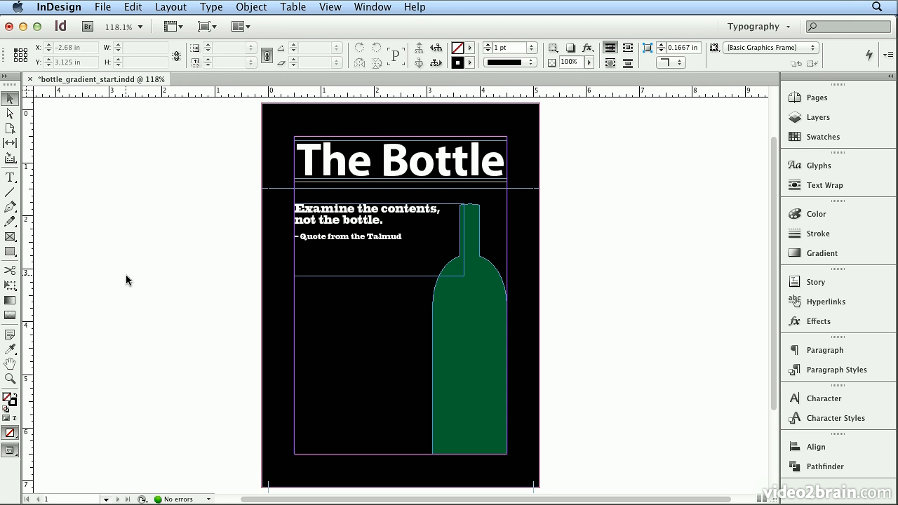
Select the header rectangle behind the title and apply the default gradient fill to it
{"action": "left_click", "coordinate": [269, 138]}
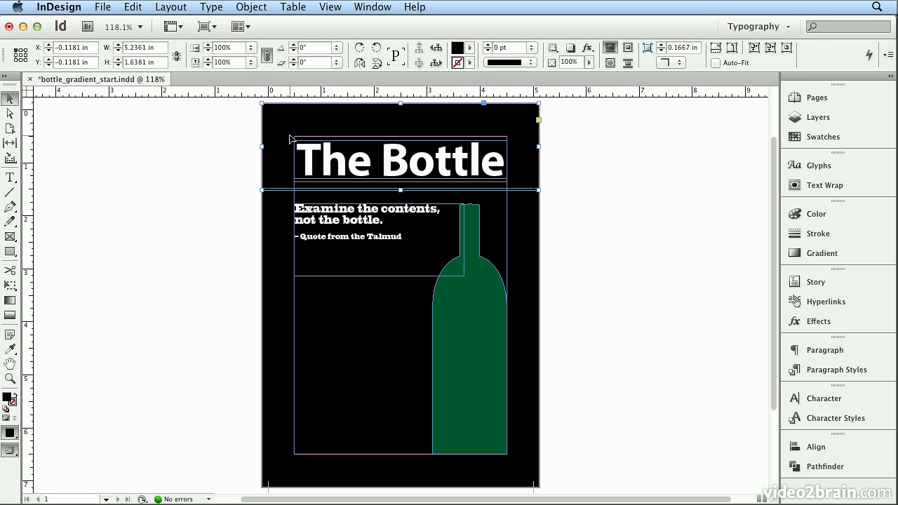
{"action": "left_click", "coordinate": [4, 77]}
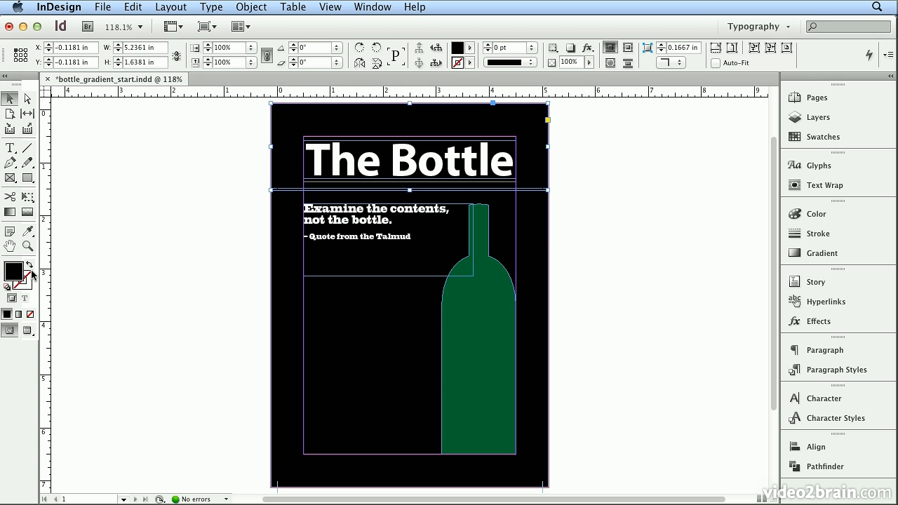
{"action": "left_click", "coordinate": [18, 314]}
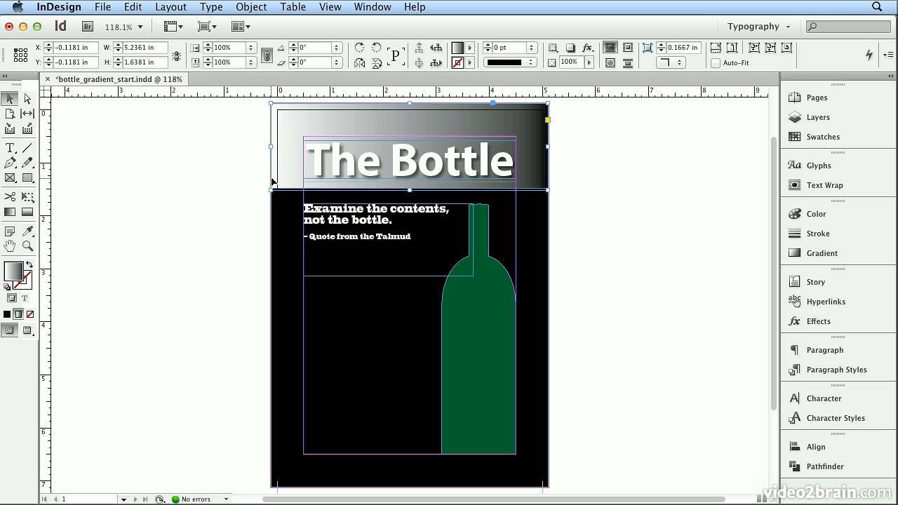
Set the header gradient's angle to 90° in the Gradient panel
{"action": "left_click", "coordinate": [827, 256]}
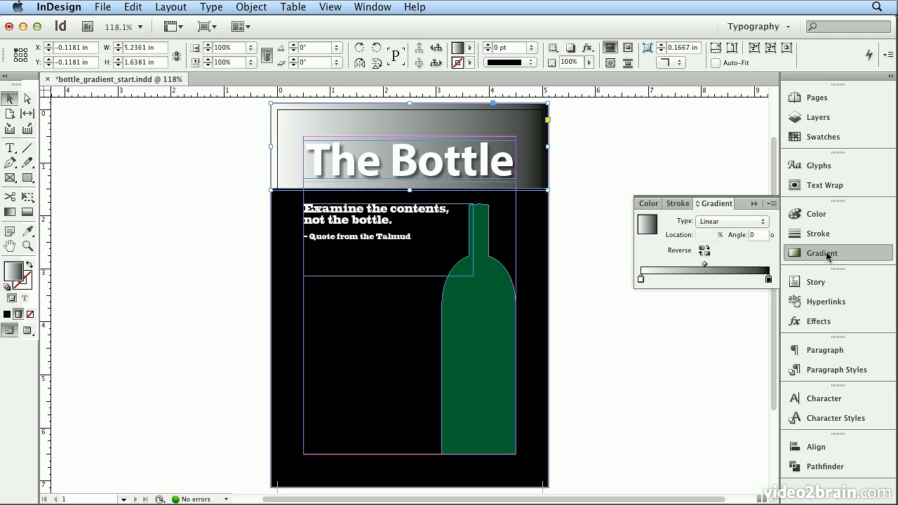
{"action": "left_click", "coordinate": [778, 29]}
{"action": "left_click", "coordinate": [778, 30]}
{"action": "left_click", "coordinate": [752, 235]}
{"action": "type", "text": "90"}
{"action": "key", "text": "Return"}
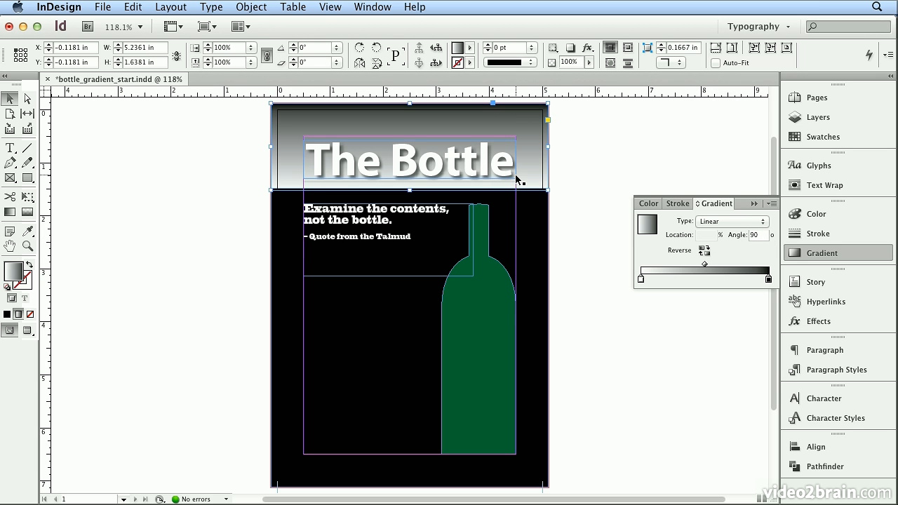
{"action": "left_click", "coordinate": [751, 234]}
{"action": "type", "text": "-"}
{"action": "key", "text": "Return"}
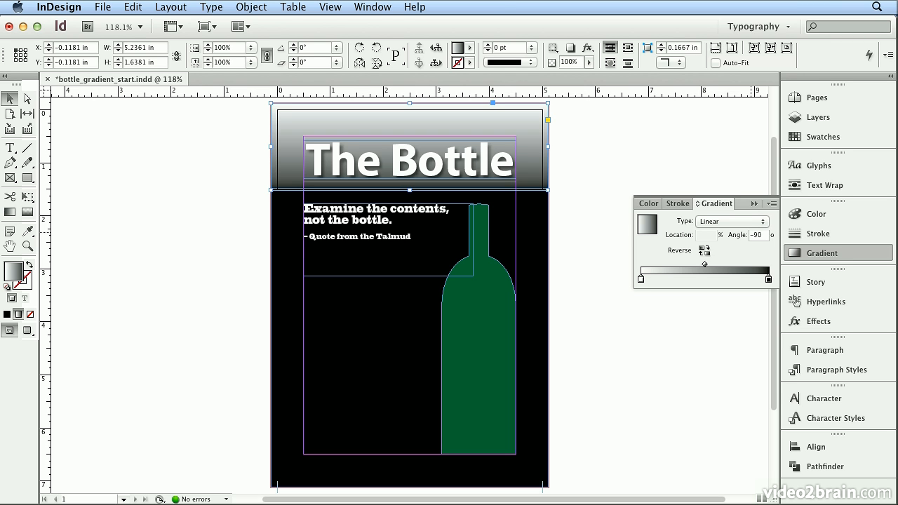
{"action": "left_click", "coordinate": [754, 235]}
{"action": "key", "text": "BackSpace"}
{"action": "key", "text": "Return"}
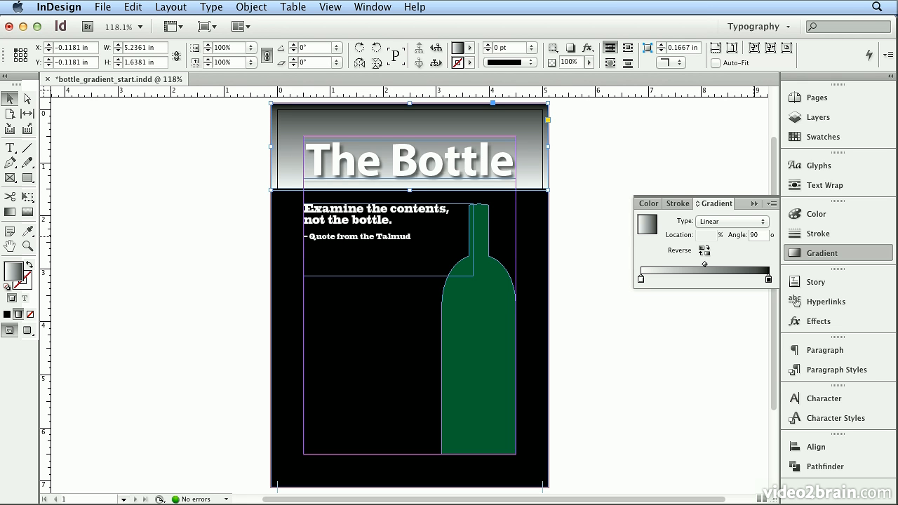
Use the Gradient tool to drag a vertical gradient across the header from its top edge to below it
{"action": "left_click", "coordinate": [641, 279]}
{"action": "left_click", "coordinate": [6, 214]}
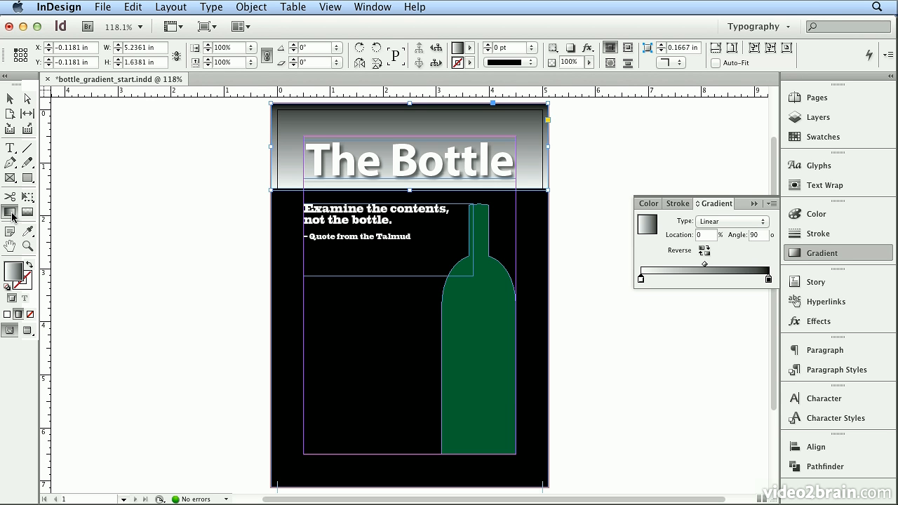
{"action": "left_click_drag", "start_coordinate": [301, 129], "coordinate": [376, 165]}
{"action": "left_click_drag", "start_coordinate": [316, 161], "coordinate": [398, 133]}
{"action": "left_click_drag", "start_coordinate": [403, 133], "coordinate": [385, 154]}
{"action": "left_click_drag", "start_coordinate": [375, 114], "coordinate": [375, 179]}
{"action": "left_click_drag", "start_coordinate": [367, 126], "coordinate": [368, 142]}
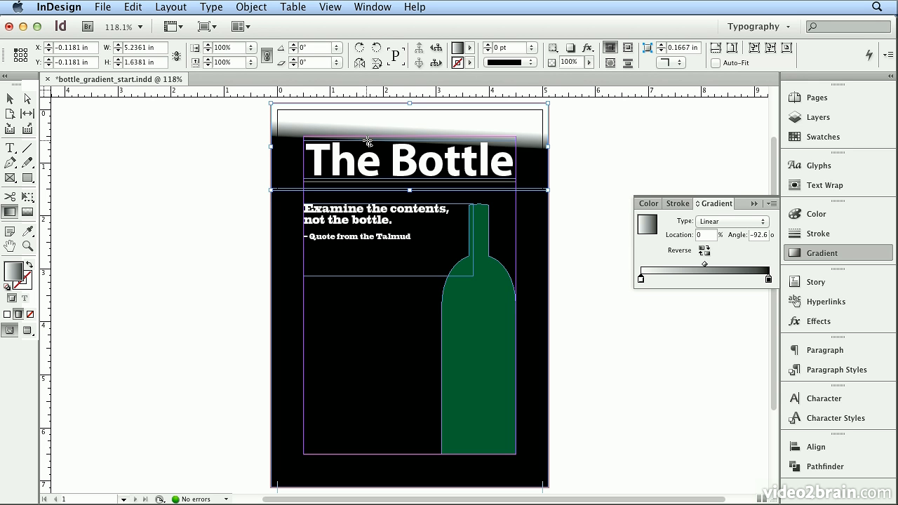
{"action": "left_click_drag", "start_coordinate": [367, 118], "coordinate": [364, 151]}
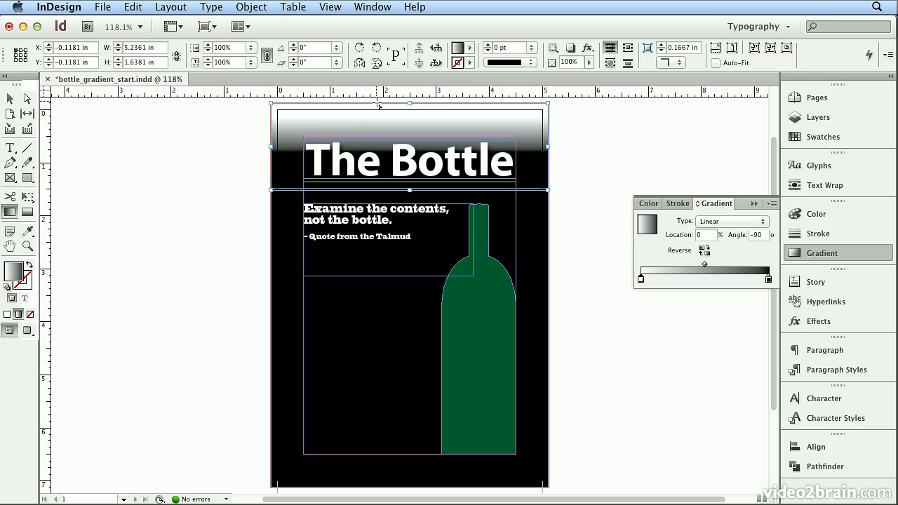
{"action": "left_click_drag", "start_coordinate": [376, 104], "coordinate": [370, 197]}
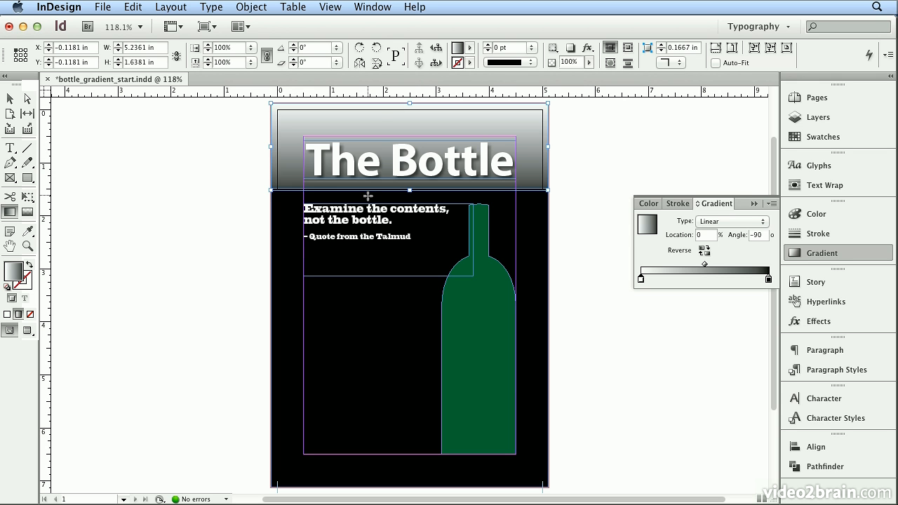
{"action": "left_click_drag", "start_coordinate": [376, 105], "coordinate": [369, 269]}
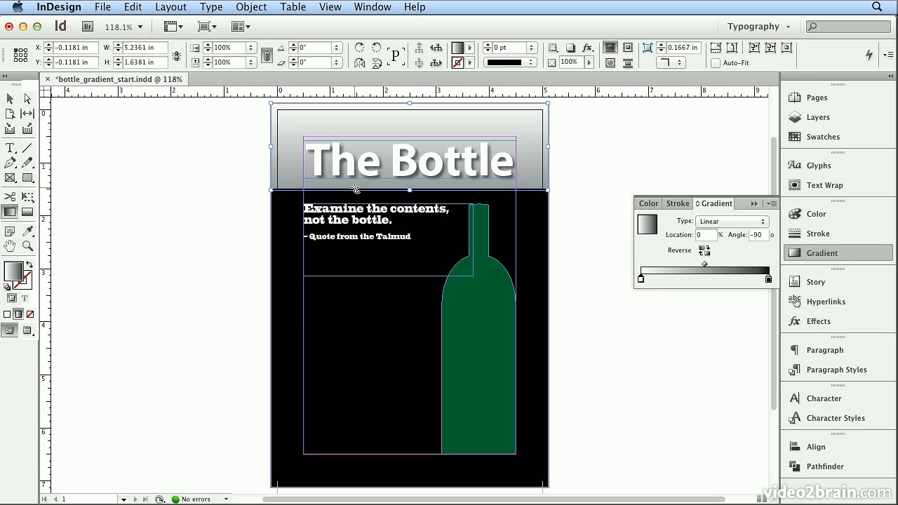
Create a new CMYK process color swatch with Black set to 3%
{"action": "left_click", "coordinate": [819, 137]}
{"action": "left_click_drag", "start_coordinate": [776, 238], "coordinate": [751, 405]}
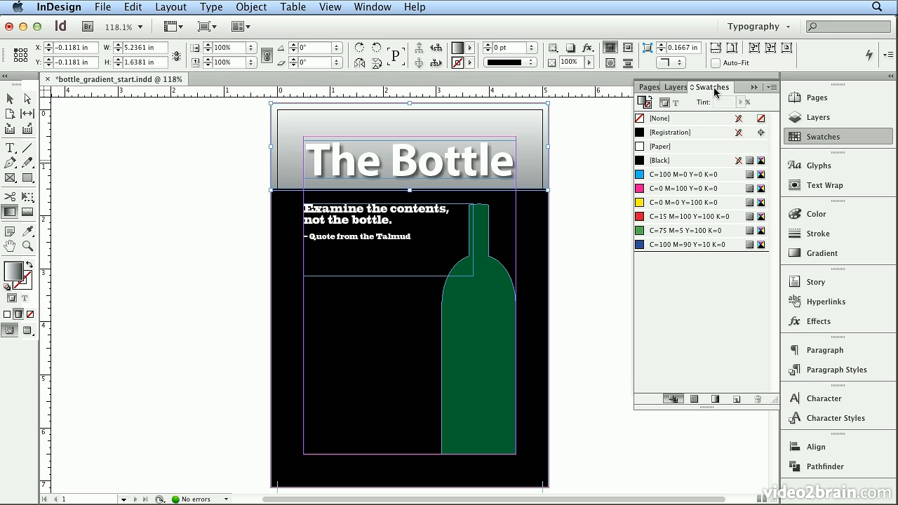
{"action": "left_click_drag", "start_coordinate": [710, 88], "coordinate": [536, 101]}
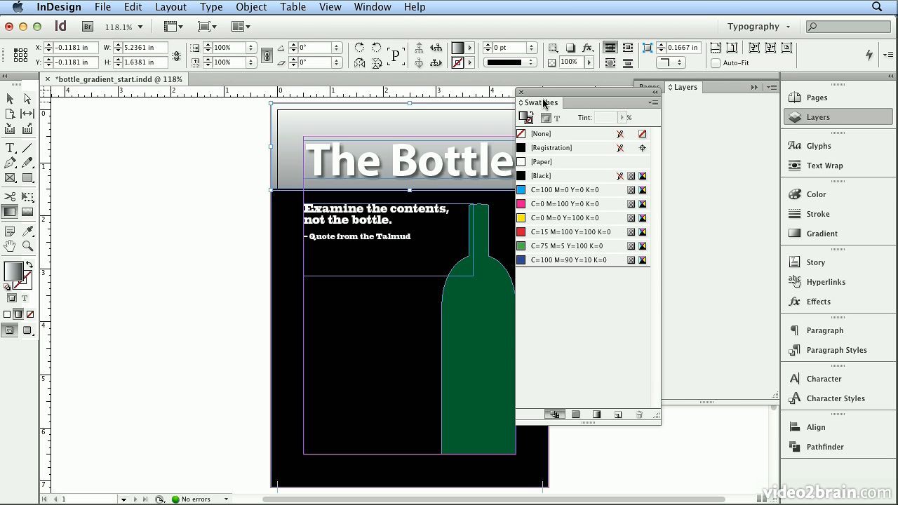
{"action": "left_click", "coordinate": [823, 114]}
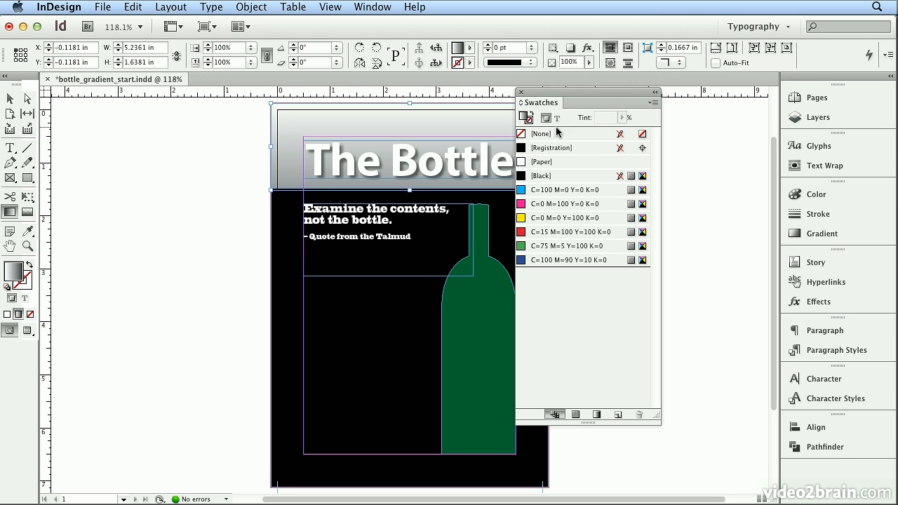
{"action": "left_click", "coordinate": [653, 103]}
{"action": "left_click", "coordinate": [693, 102]}
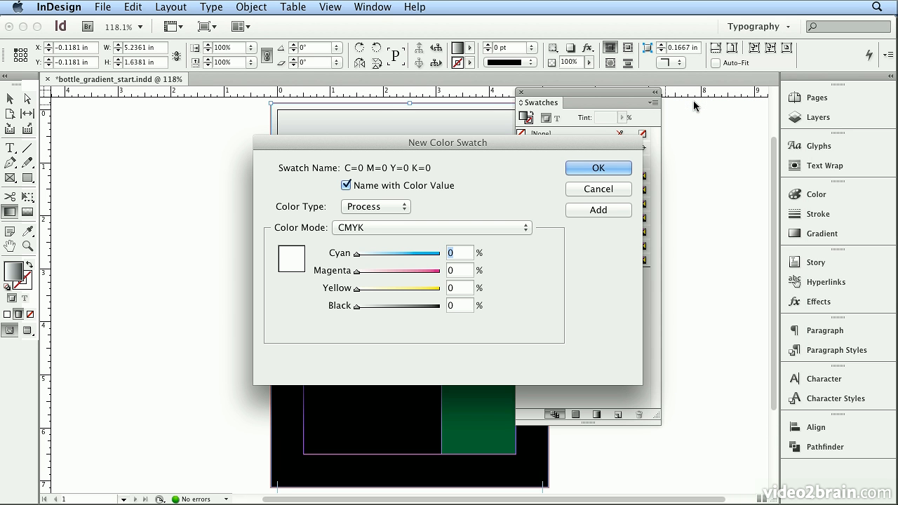
{"action": "left_click", "coordinate": [458, 305]}
{"action": "type", "text": "3"}
{"action": "left_click", "coordinate": [598, 169]}
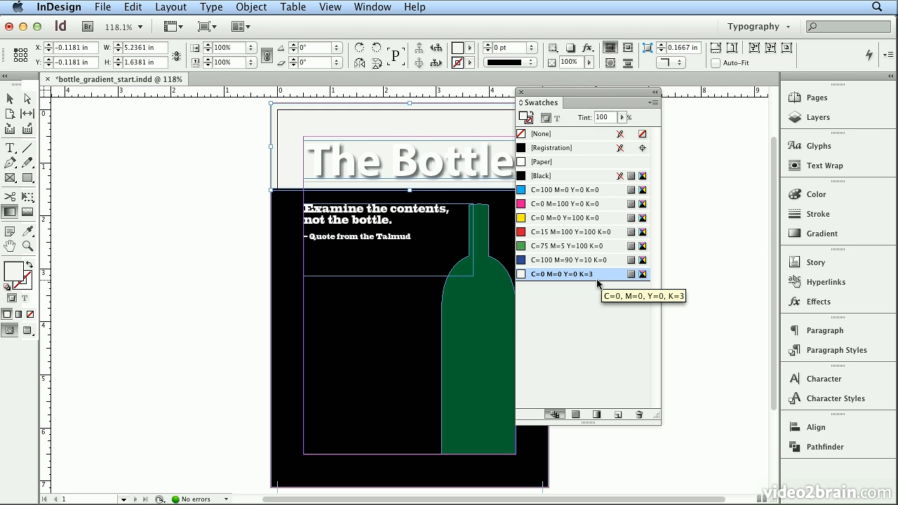
Fill the header with a gradient and add the C=0 M=0 Y=0 K=3 swatch as a new stop on the gradient ramp
{"action": "left_click", "coordinate": [796, 238]}
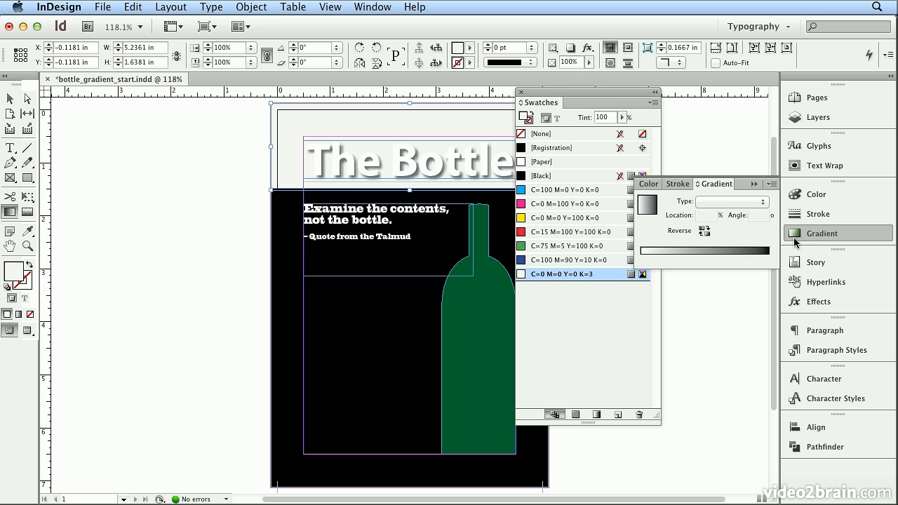
{"action": "left_click", "coordinate": [700, 251]}
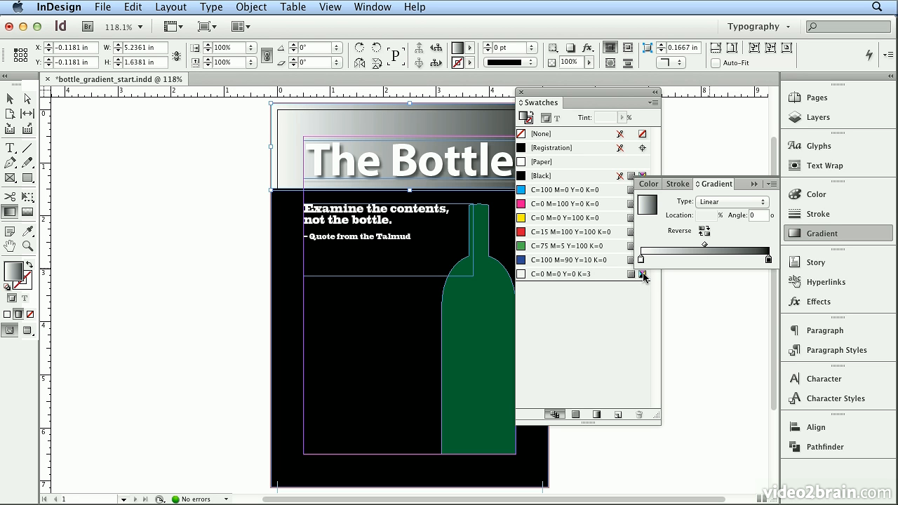
{"action": "left_click_drag", "start_coordinate": [532, 279], "coordinate": [676, 260]}
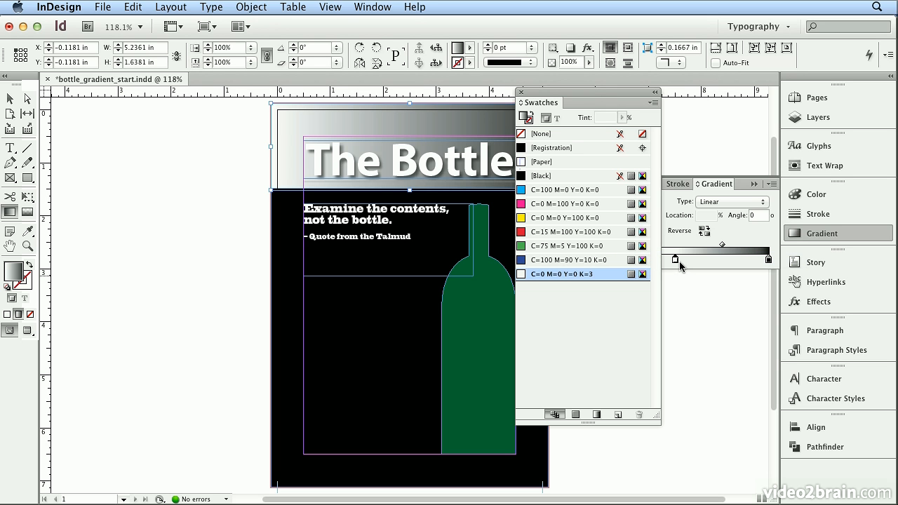
Remove the original white starting stop from the gradient ramp
{"action": "left_click_drag", "start_coordinate": [589, 94], "coordinate": [482, 92]}
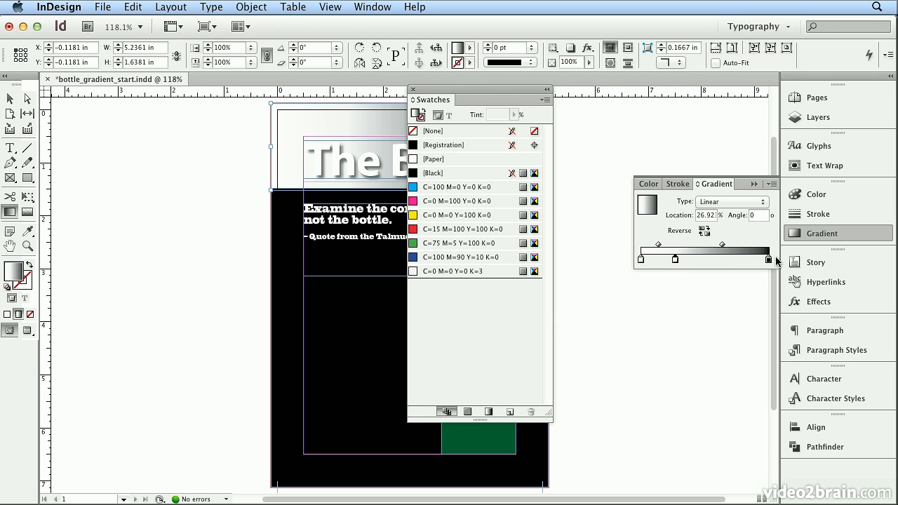
{"action": "left_click", "coordinate": [641, 261]}
{"action": "left_click_drag", "start_coordinate": [641, 263], "coordinate": [638, 359]}
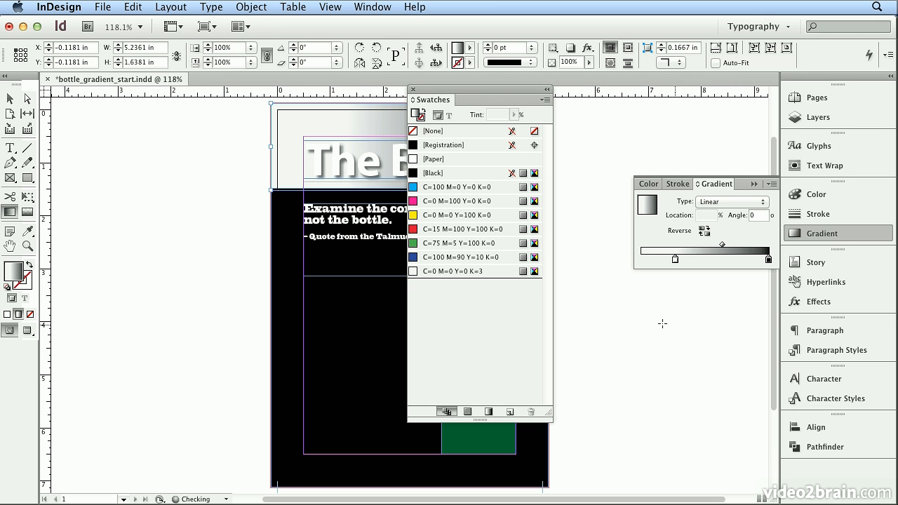
Move the K=3 stop to the start of the gradient ramp at 0% location
{"action": "left_click", "coordinate": [676, 260]}
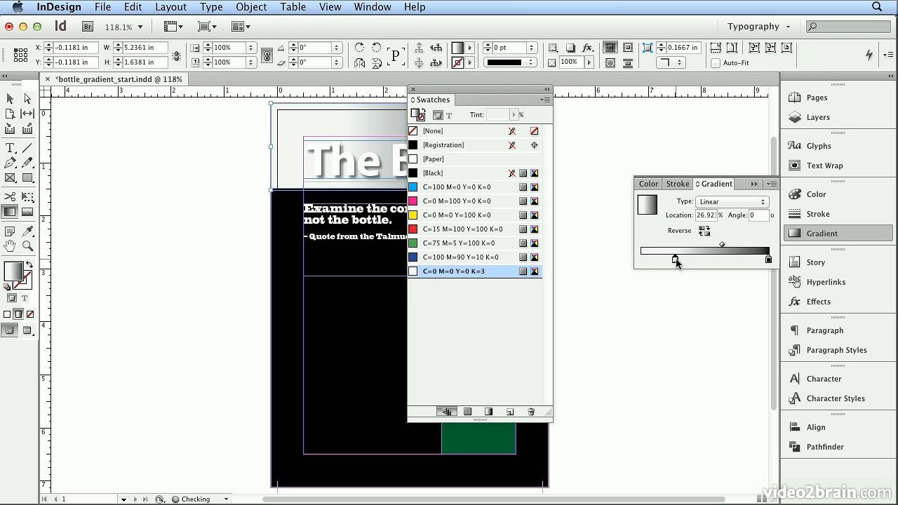
{"action": "left_click", "coordinate": [824, 189]}
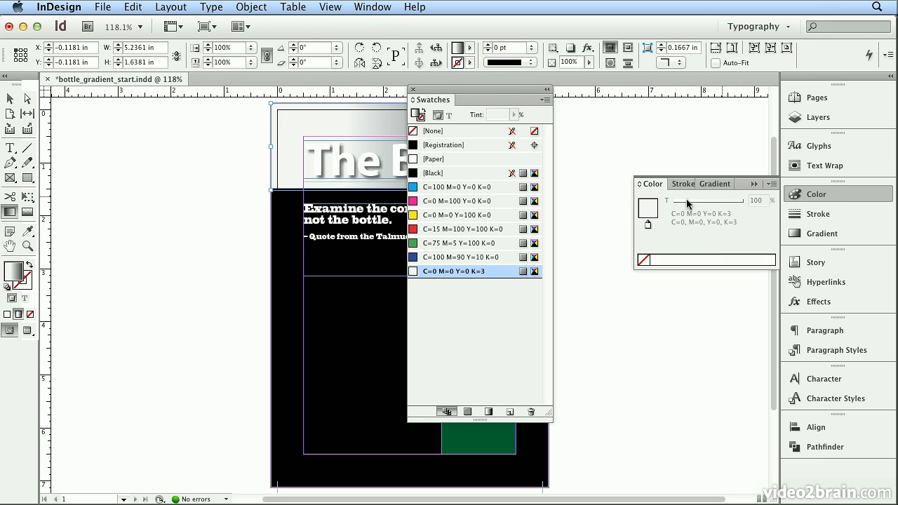
{"action": "mouse_move", "coordinate": [653, 184]}
{"action": "left_mouse_down"}
{"action": "mouse_move", "coordinate": [609, 101]}
{"action": "mouse_move", "coordinate": [584, 92]}
{"action": "left_mouse_up"}
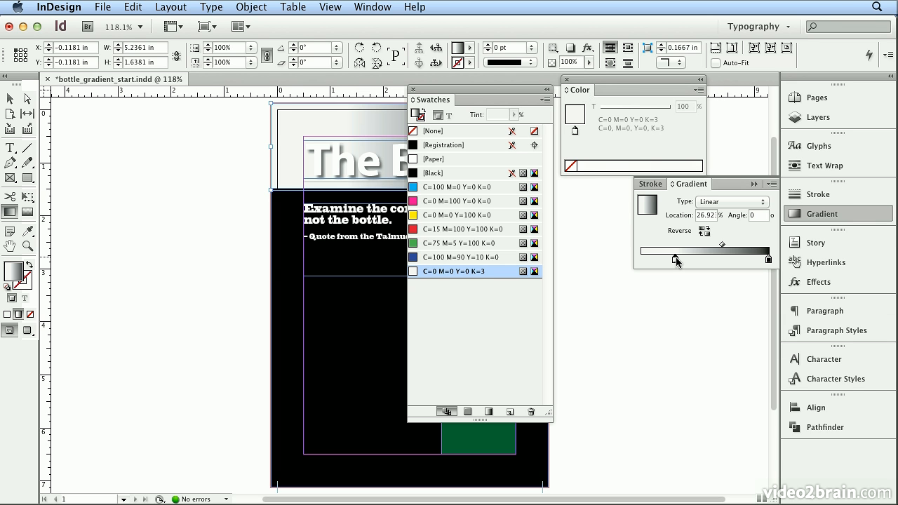
{"action": "left_click_drag", "start_coordinate": [678, 260], "coordinate": [640, 259]}
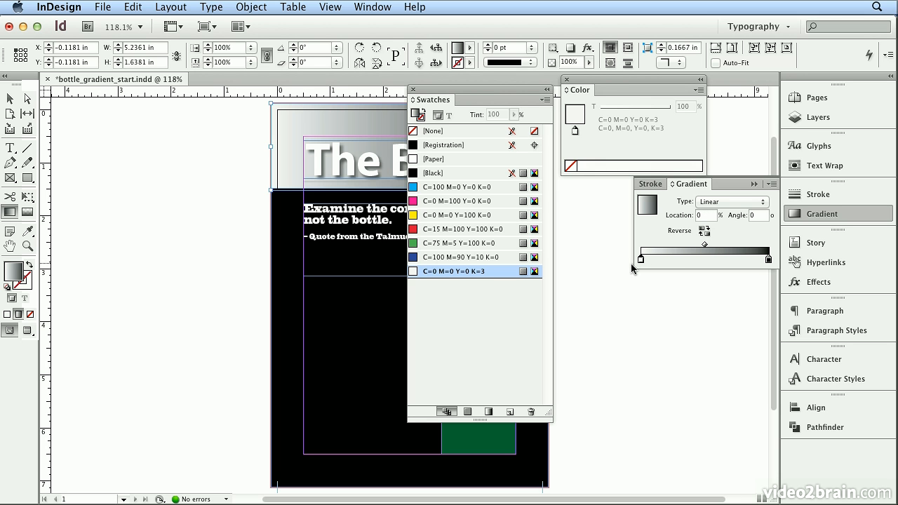
{"action": "left_click", "coordinate": [769, 260]}
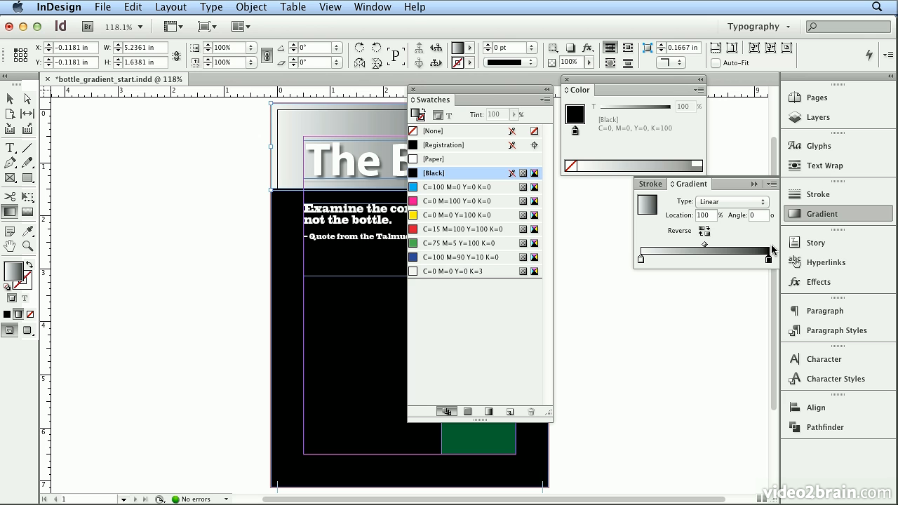
{"action": "left_click_drag", "start_coordinate": [644, 88], "coordinate": [697, 30]}
{"action": "left_click_drag", "start_coordinate": [493, 88], "coordinate": [551, 129]}
{"action": "left_click_drag", "start_coordinate": [615, 462], "coordinate": [600, 354]}
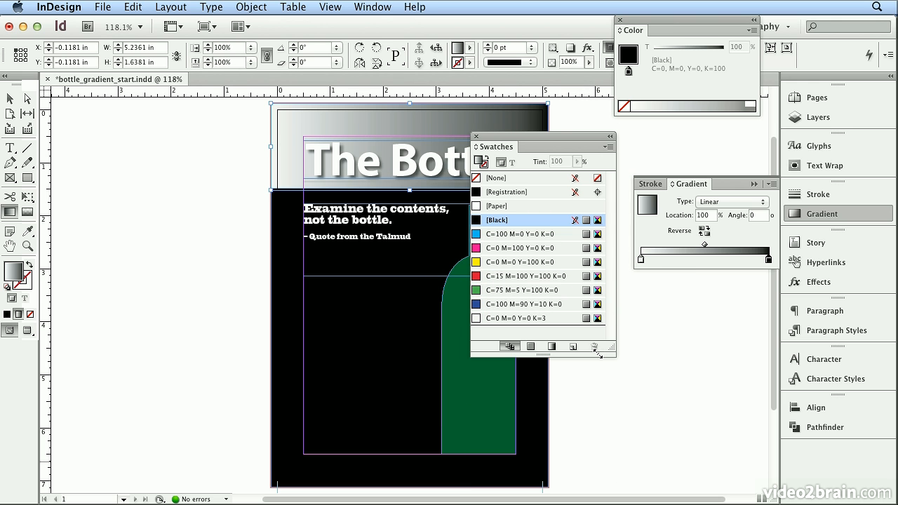
{"action": "left_click_drag", "start_coordinate": [541, 146], "coordinate": [694, 292]}
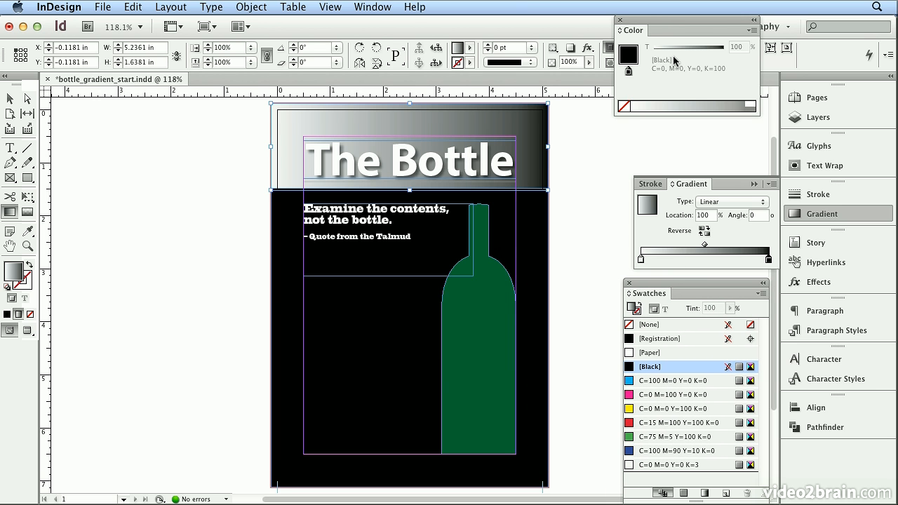
{"action": "left_click_drag", "start_coordinate": [661, 21], "coordinate": [676, 70]}
Drag the Gradient tool vertically from the header's top edge to well below the frame
{"action": "left_click_drag", "start_coordinate": [356, 106], "coordinate": [349, 195]}
{"action": "left_click_drag", "start_coordinate": [352, 116], "coordinate": [348, 247]}
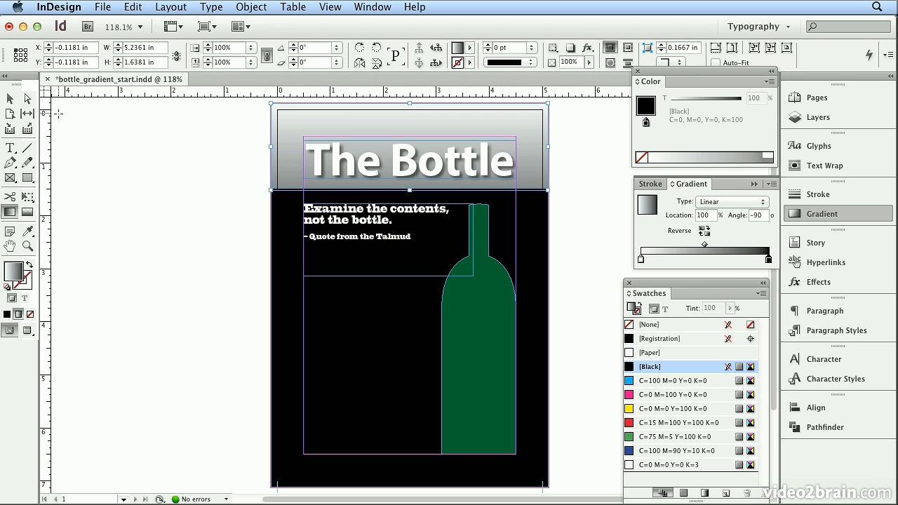
Select the black background rectangle, apply the last-used gradient to it, and set its type to Radial
{"action": "left_click", "coordinate": [10, 99]}
{"action": "left_click", "coordinate": [335, 328]}
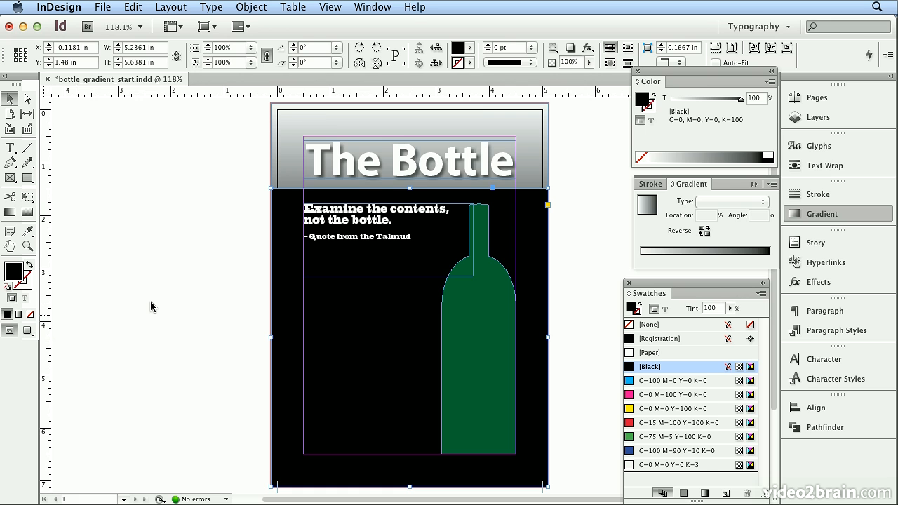
{"action": "key", "text": "period"}
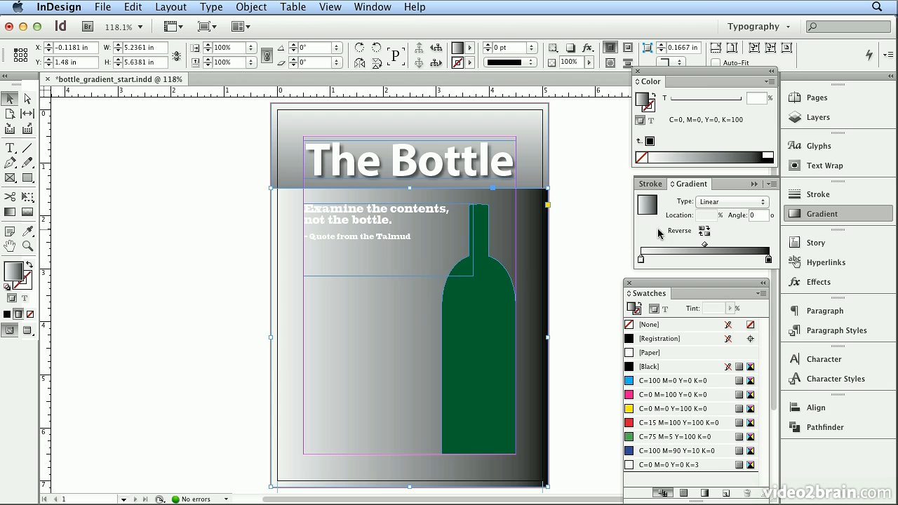
{"action": "left_click", "coordinate": [710, 202]}
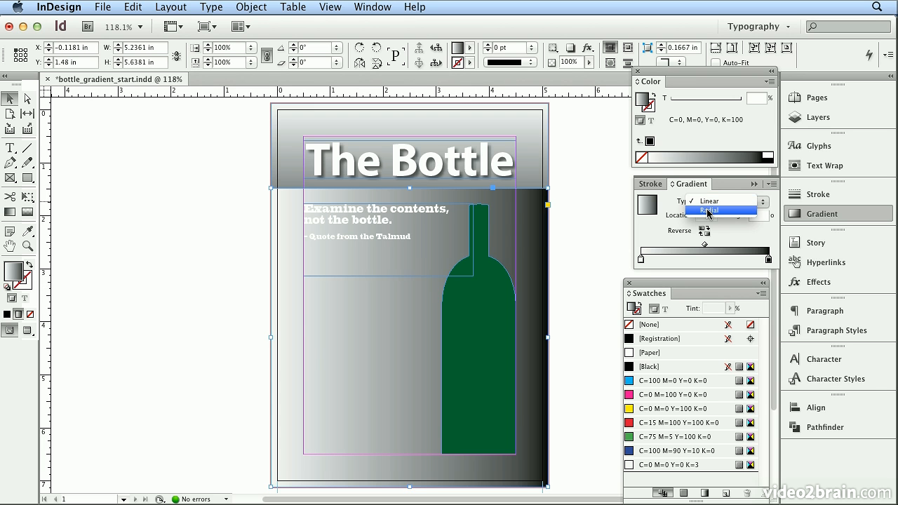
{"action": "left_click", "coordinate": [709, 210]}
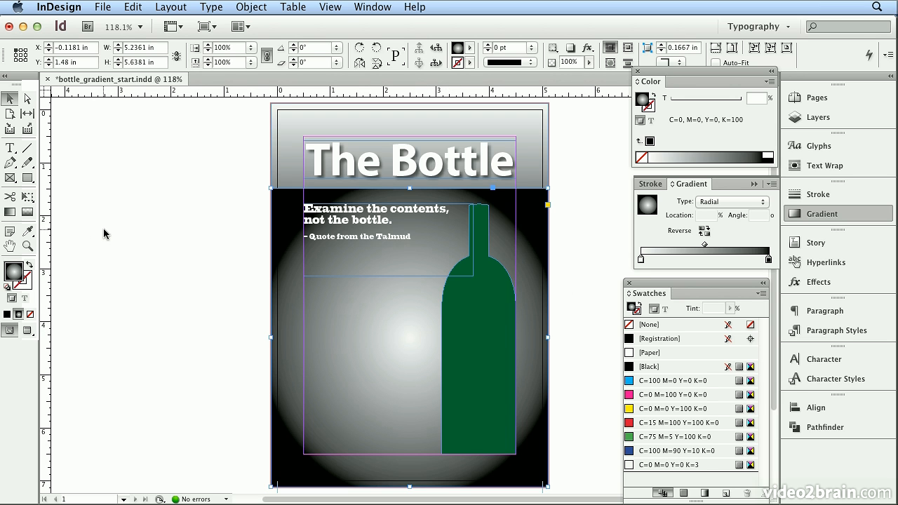
Drag a small radial gradient centered on the bottle with the Gradient tool
{"action": "left_click", "coordinate": [8, 213]}
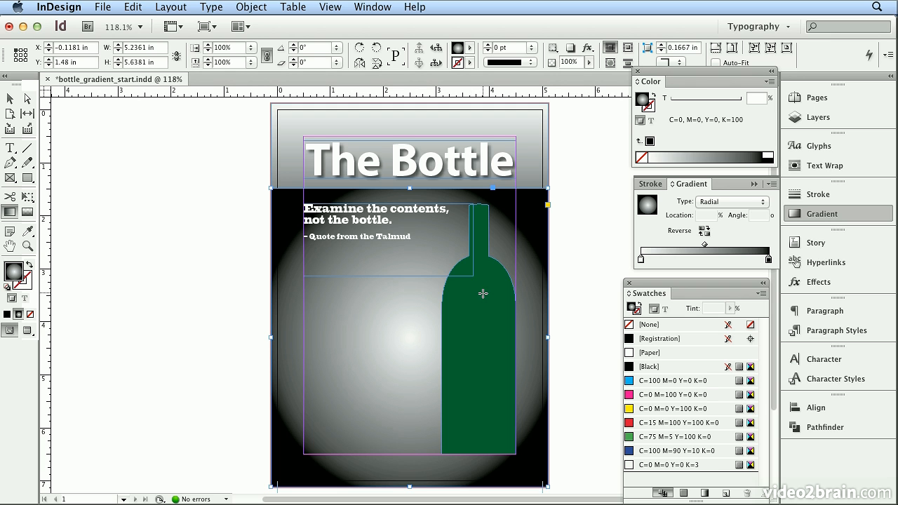
{"action": "left_click_drag", "start_coordinate": [481, 294], "coordinate": [524, 277]}
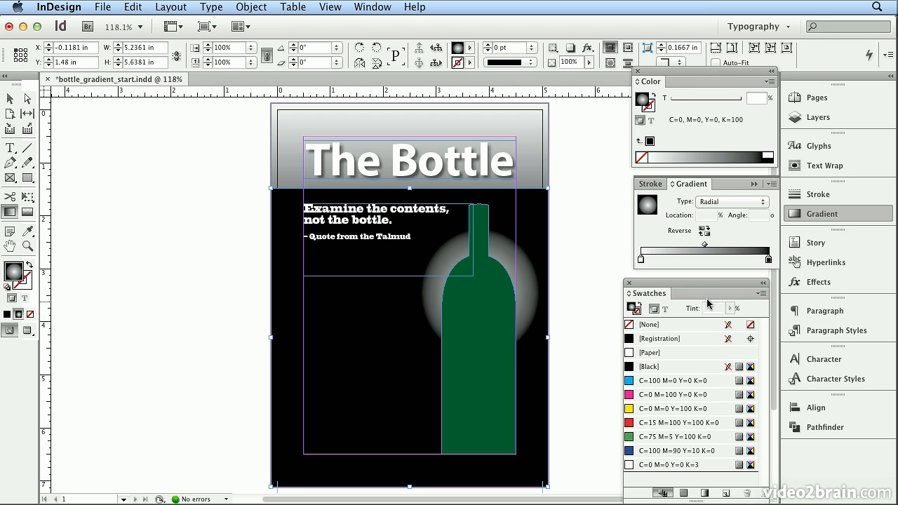
Create a new process color swatch with Cyan, Magenta and Yellow at 0 and Black at 60%
{"action": "left_click", "coordinate": [761, 294]}
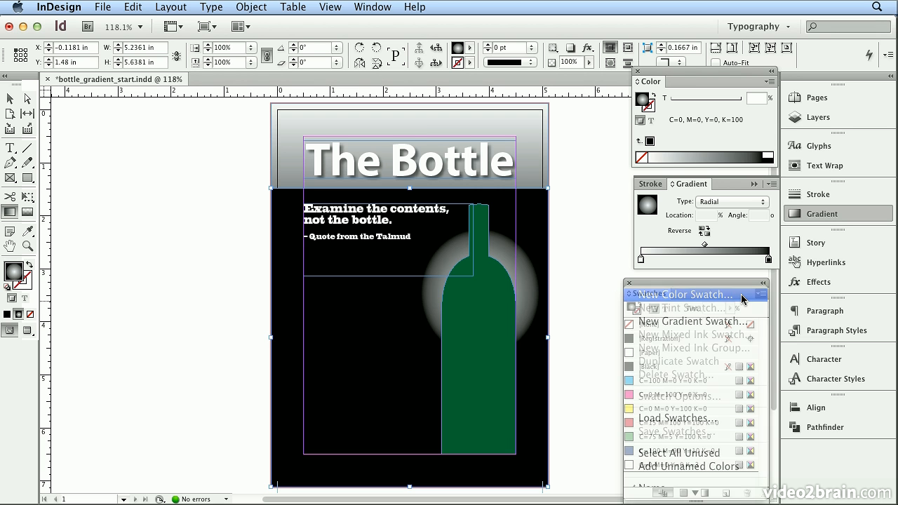
{"action": "left_click", "coordinate": [742, 299]}
{"action": "double_click", "coordinate": [453, 310]}
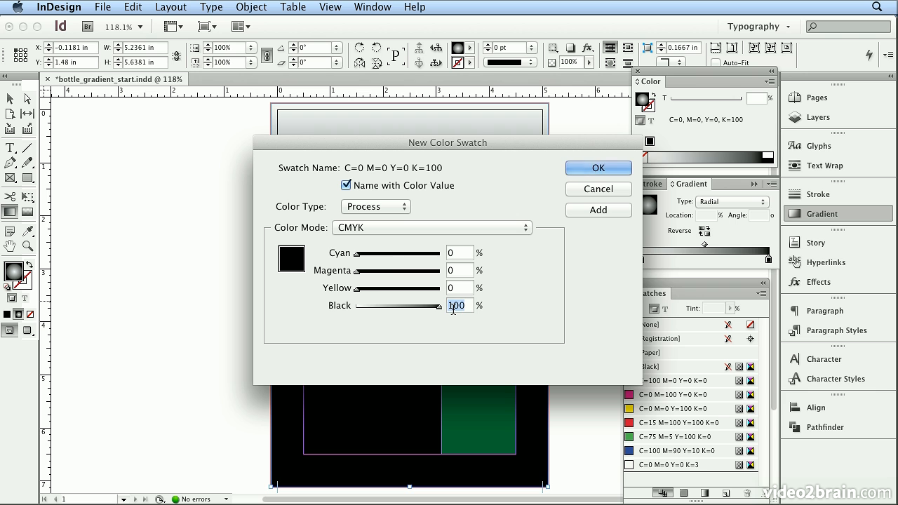
{"action": "type", "text": "60"}
{"action": "key", "text": "Return"}
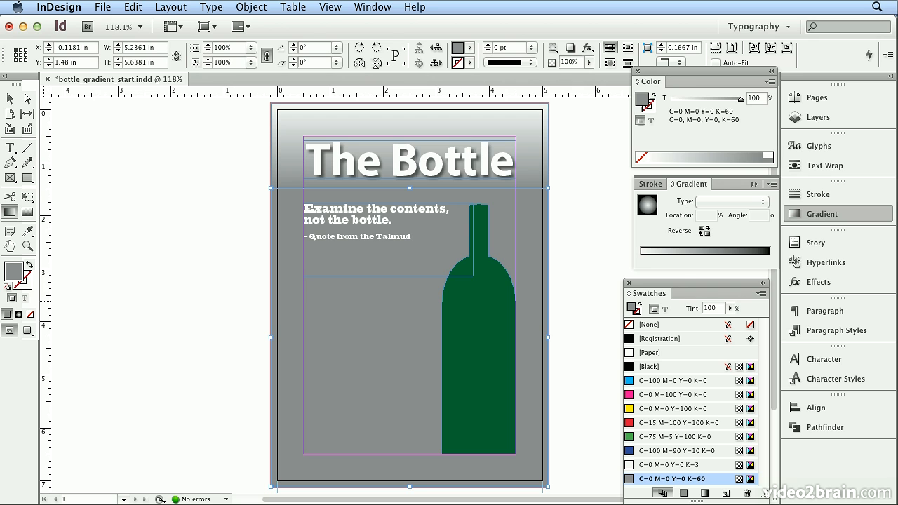
Reapply the gradient to the background and set its end stop to the C=0 M=0 Y=0 K=60 swatch
{"action": "left_click", "coordinate": [687, 264]}
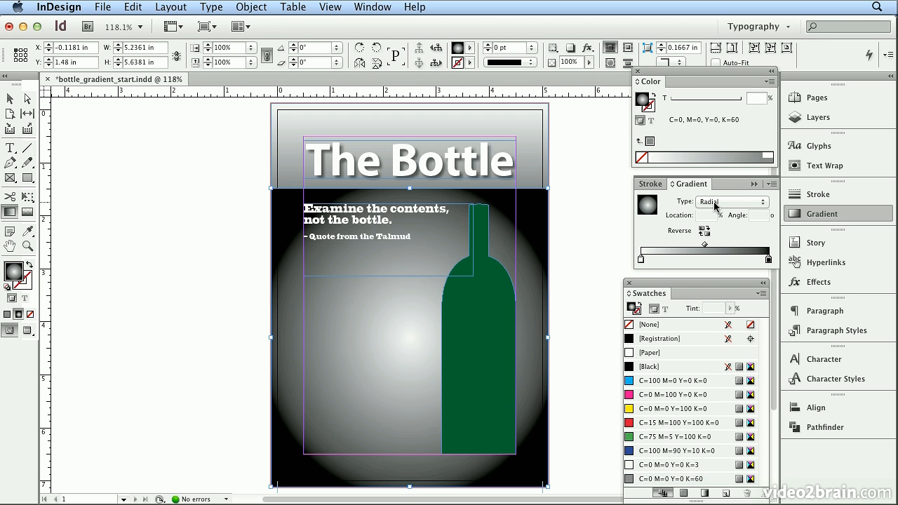
{"action": "left_click", "coordinate": [640, 261]}
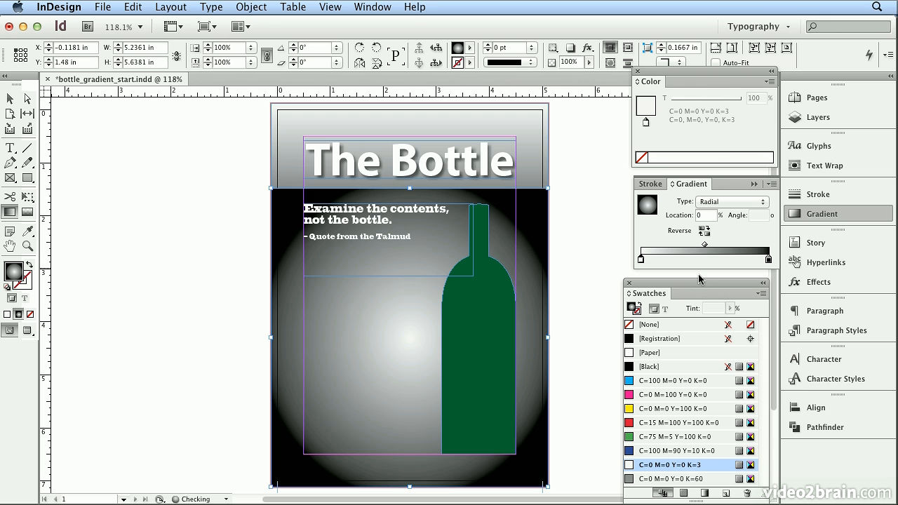
{"action": "left_click", "coordinate": [769, 261]}
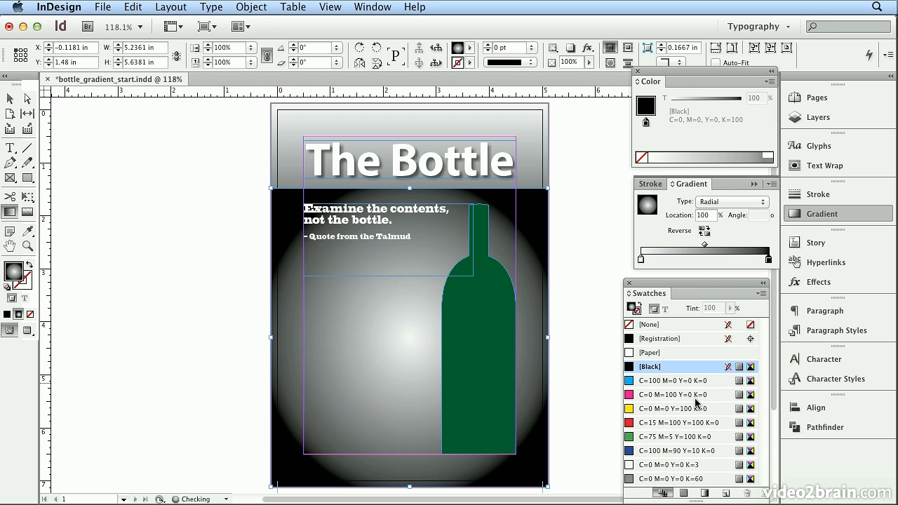
{"action": "left_click", "coordinate": [637, 479]}
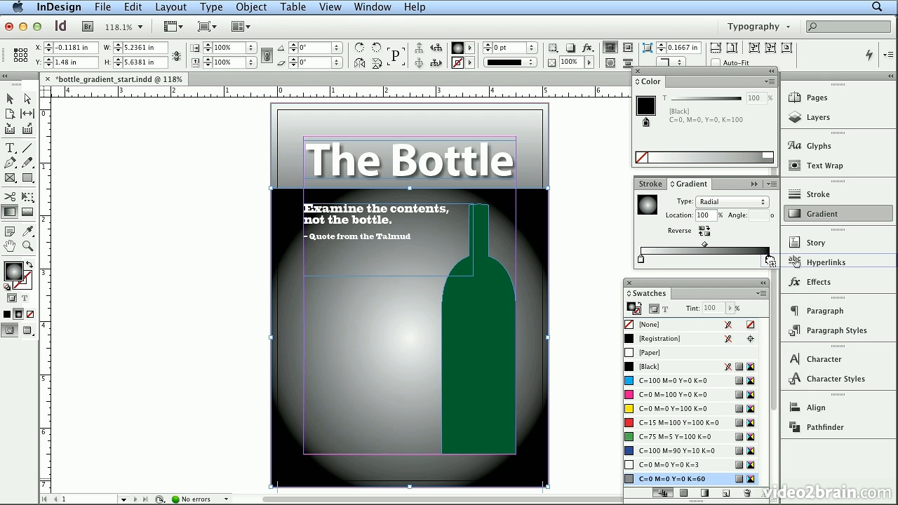
{"action": "left_click_drag", "start_coordinate": [770, 261], "coordinate": [770, 261]}
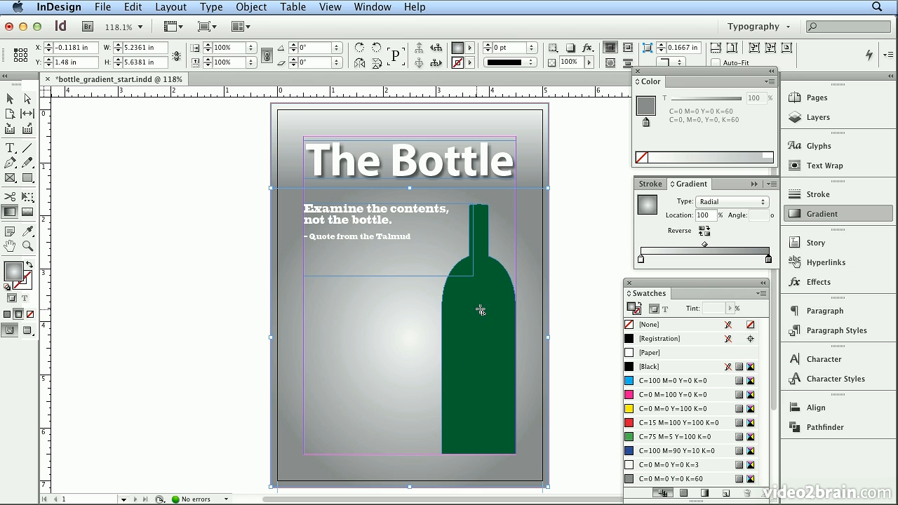
Redraw the radial gradient with the Gradient tool so a small highlight sits behind the bottle's shoulder
{"action": "left_click_drag", "start_coordinate": [480, 309], "coordinate": [553, 199]}
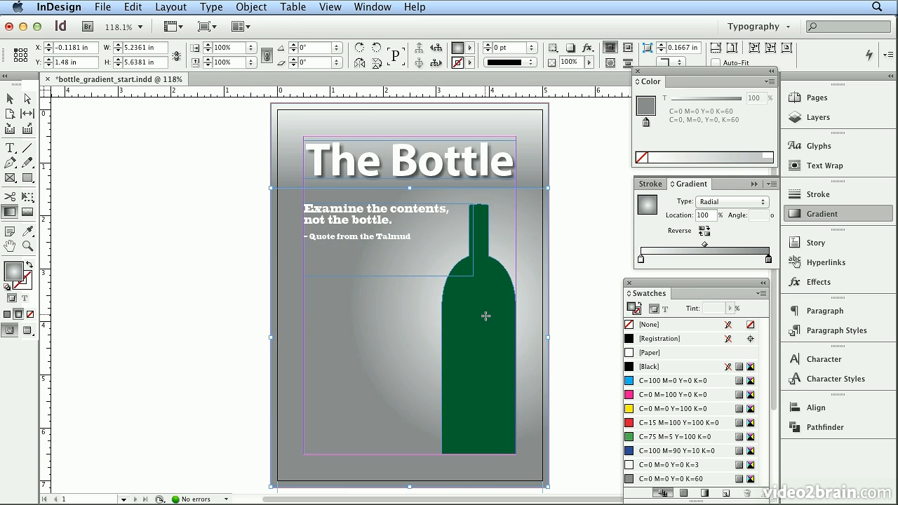
{"action": "left_click_drag", "start_coordinate": [463, 314], "coordinate": [523, 231]}
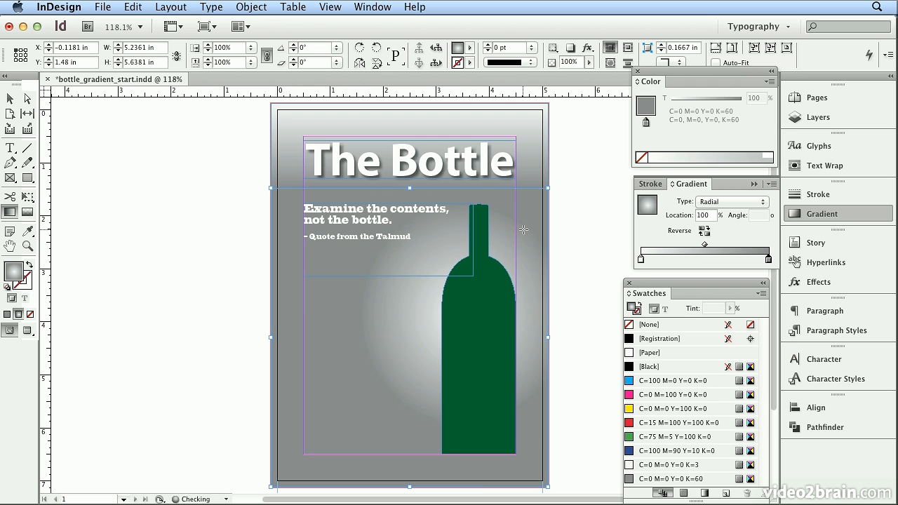
{"action": "left_click_drag", "start_coordinate": [487, 302], "coordinate": [551, 243]}
{"action": "left_click_drag", "start_coordinate": [473, 298], "coordinate": [528, 238]}
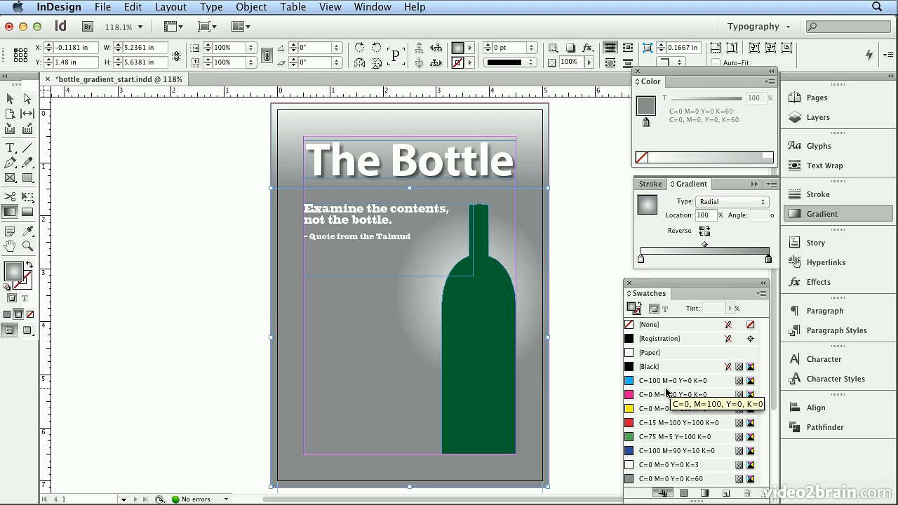
Switch to Preview mode and move the background frame's top edge down to about 1.78 in
{"action": "left_click", "coordinate": [10, 98]}
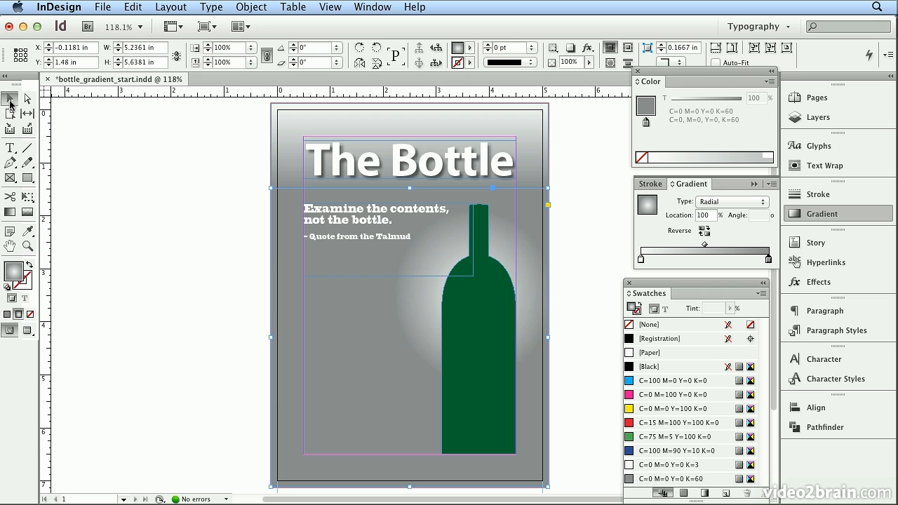
{"action": "left_click", "coordinate": [160, 158]}
{"action": "key", "text": "w"}
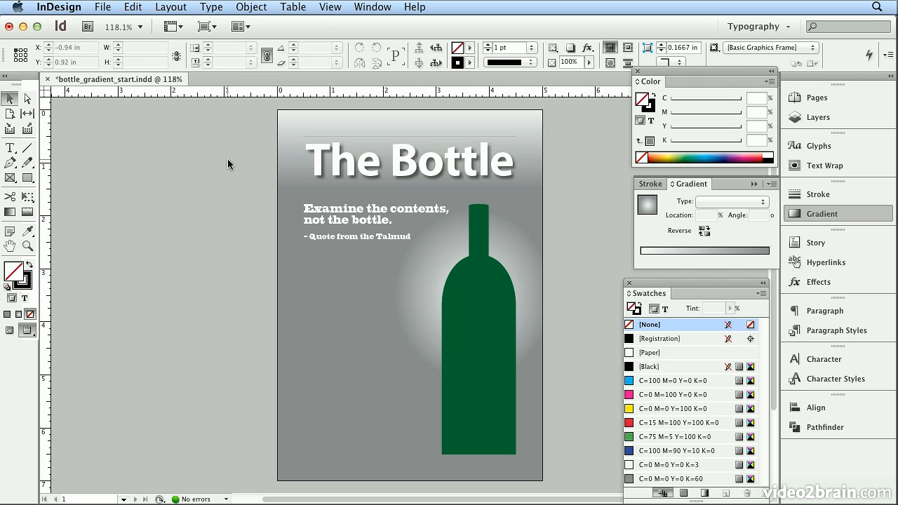
{"action": "left_click", "coordinate": [380, 191]}
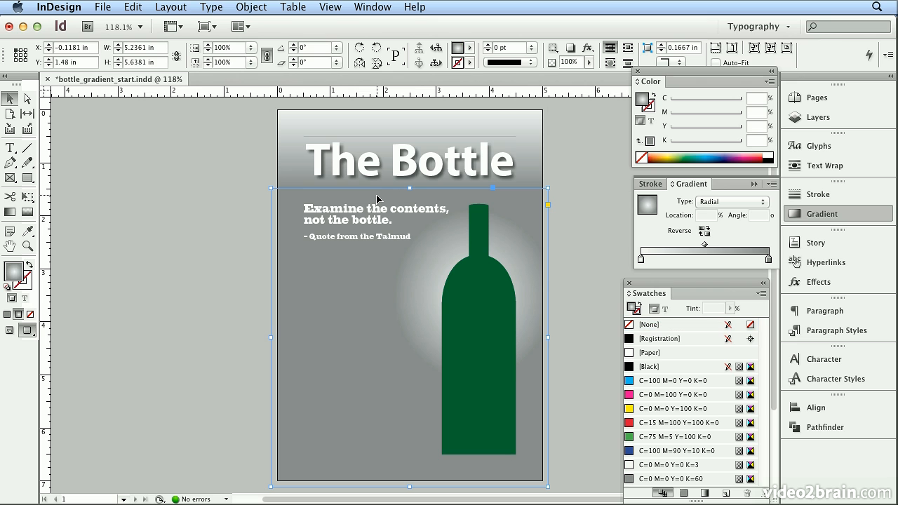
{"action": "left_click_drag", "start_coordinate": [410, 188], "coordinate": [410, 206]}
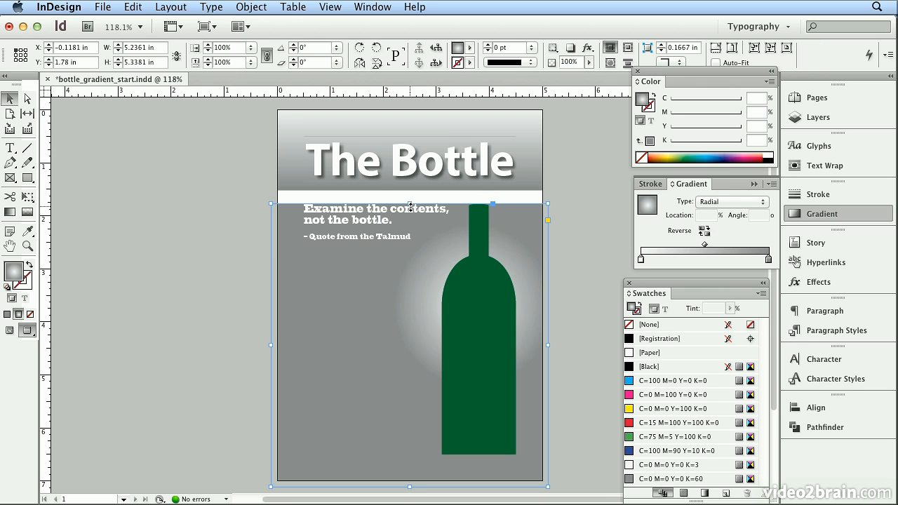
Extend the header frame's bottom edge down to about 1.9 in height to meet the background
{"action": "left_click", "coordinate": [449, 130]}
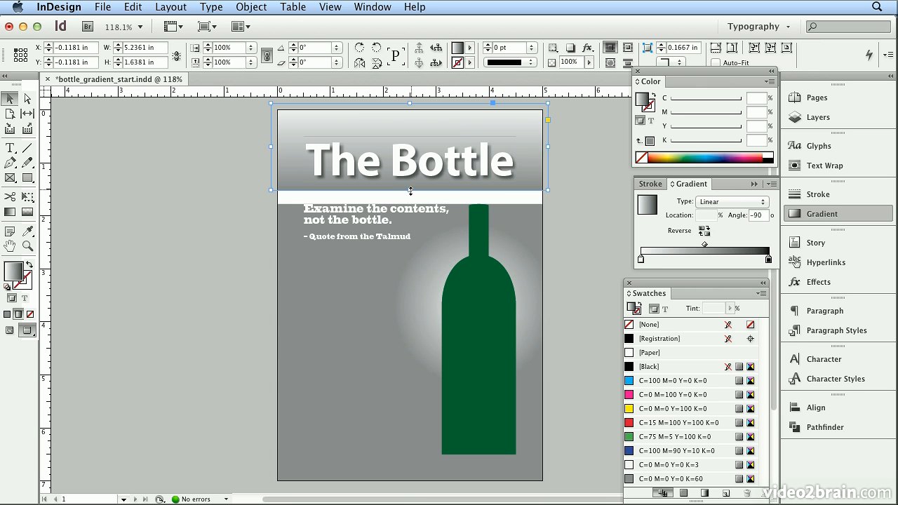
{"action": "left_click_drag", "start_coordinate": [409, 191], "coordinate": [407, 211]}
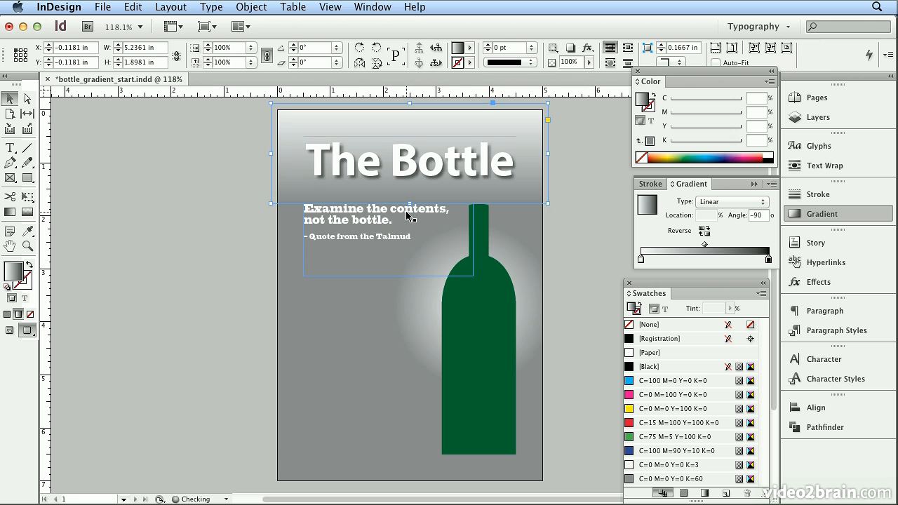
{"action": "left_click", "coordinate": [547, 324]}
{"action": "left_click", "coordinate": [581, 322]}
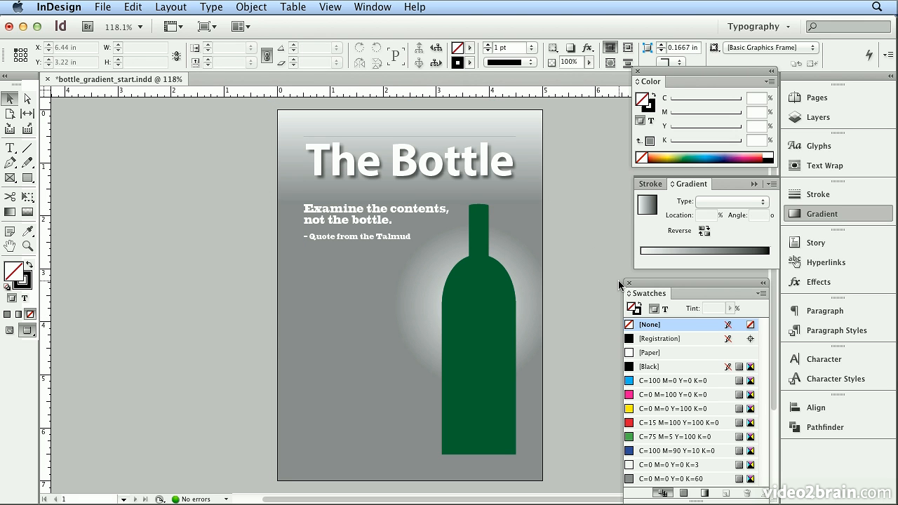
Select the rule beneath the title and set its stroke tint to 80%
{"action": "left_click", "coordinate": [363, 197]}
{"action": "left_click_drag", "start_coordinate": [200, 183], "coordinate": [438, 211]}
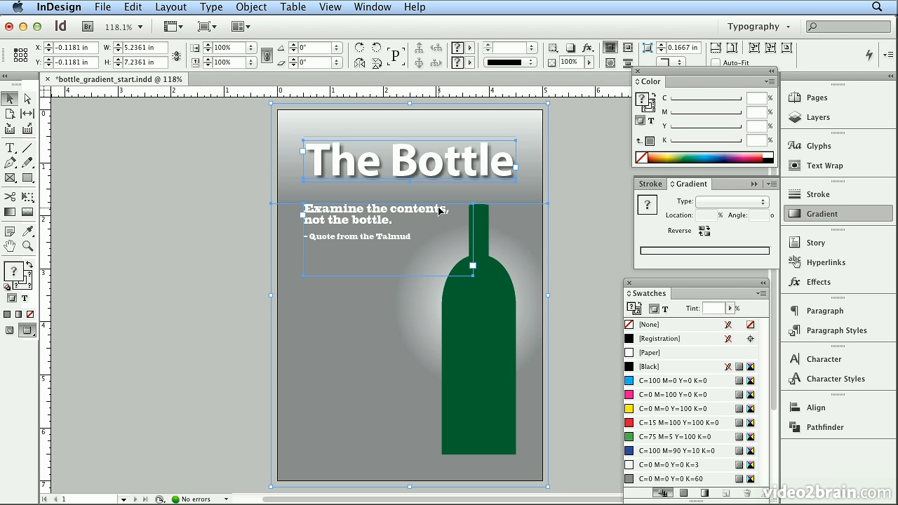
{"action": "left_click", "coordinate": [579, 208]}
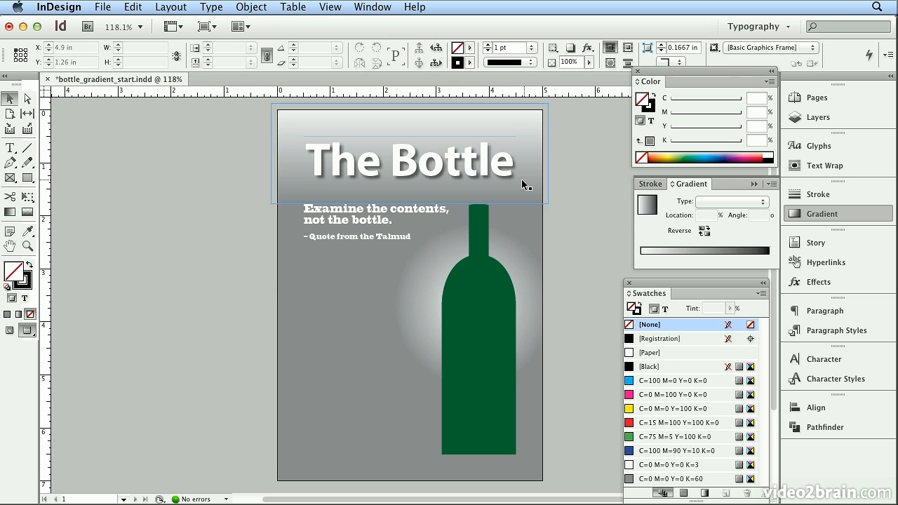
{"action": "left_click_drag", "start_coordinate": [605, 168], "coordinate": [469, 215]}
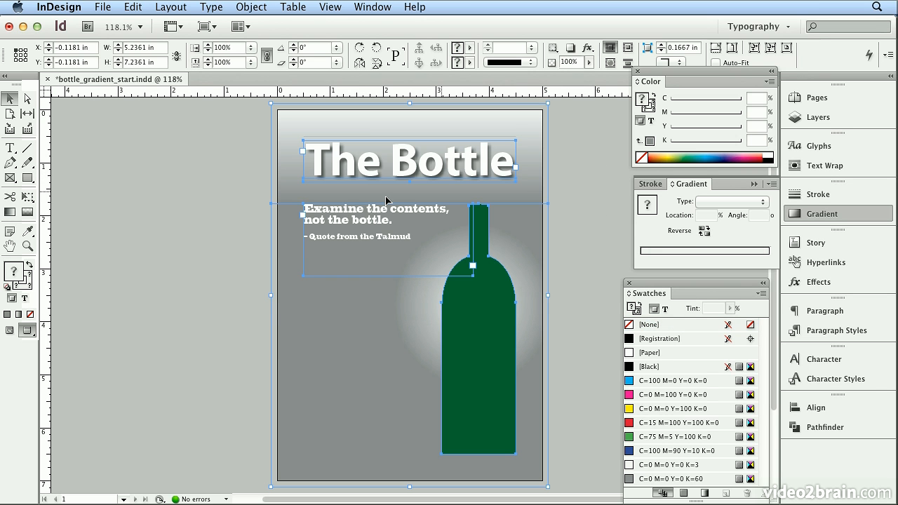
{"action": "left_click", "coordinate": [561, 188]}
{"action": "left_click", "coordinate": [514, 182]}
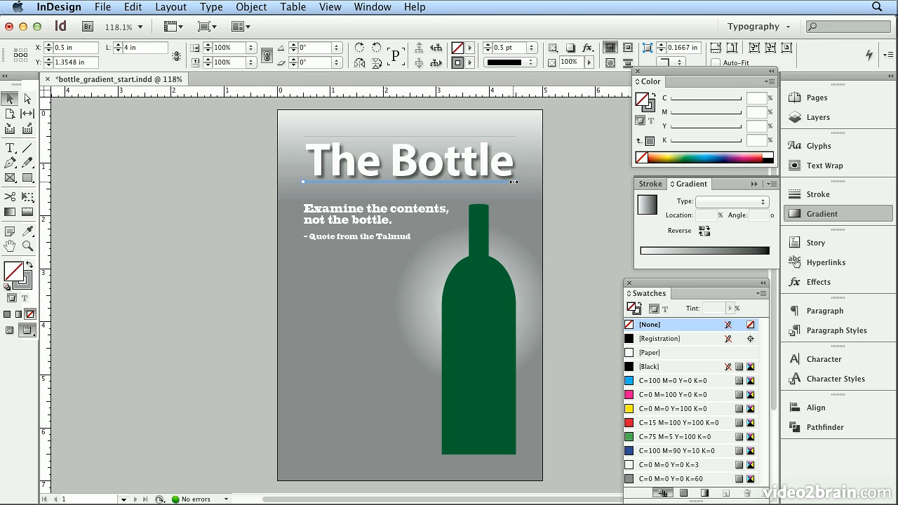
{"action": "left_click", "coordinate": [28, 286]}
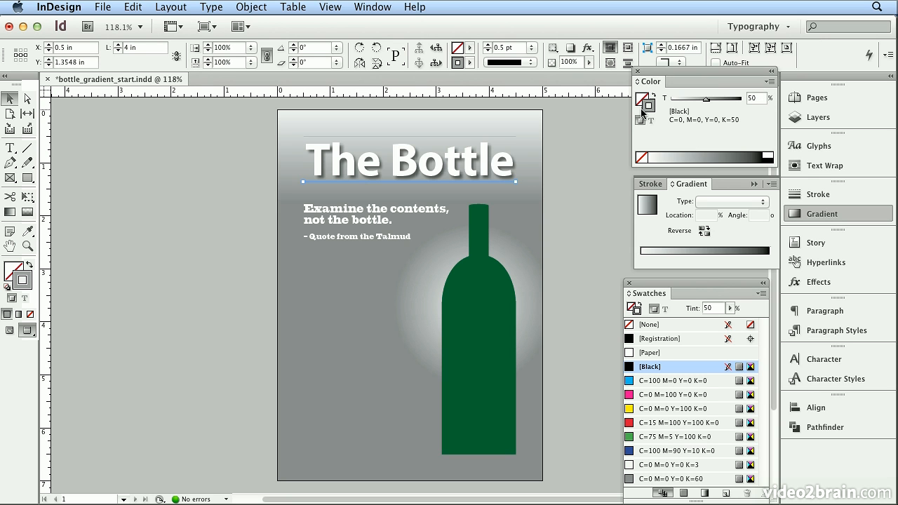
{"action": "left_click_drag", "start_coordinate": [761, 94], "coordinate": [738, 99]}
{"action": "type", "text": "80"}
{"action": "key", "text": "Return"}
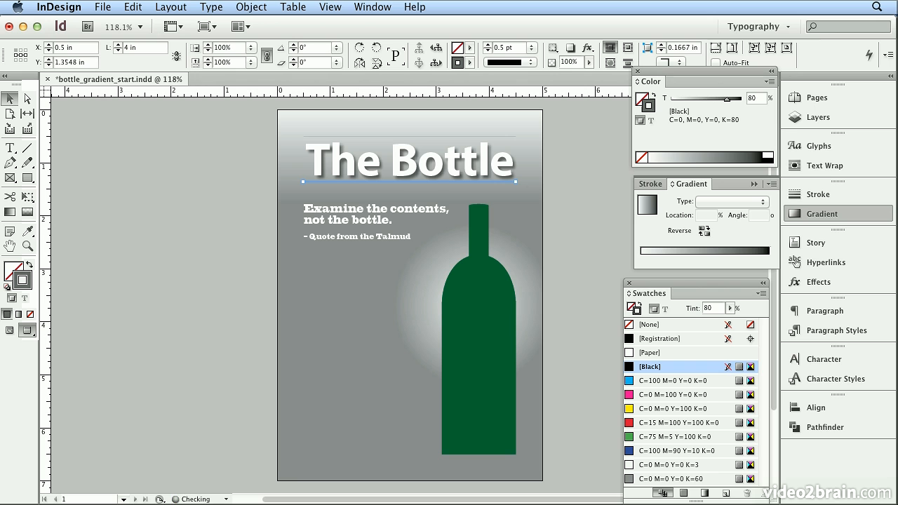
Select the rule above the title and set its stroke tint to 80%
{"action": "left_click", "coordinate": [593, 215]}
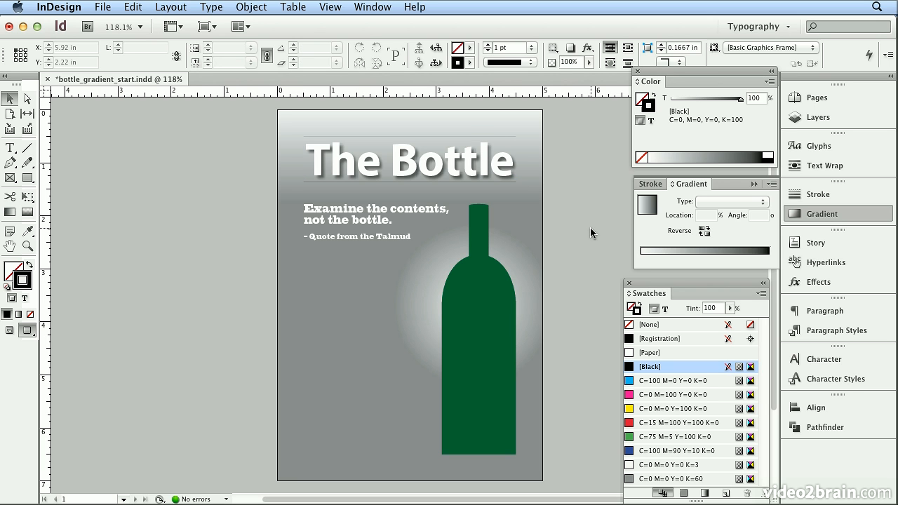
{"action": "left_click", "coordinate": [467, 137]}
{"action": "left_click_drag", "start_coordinate": [760, 97], "coordinate": [684, 90]}
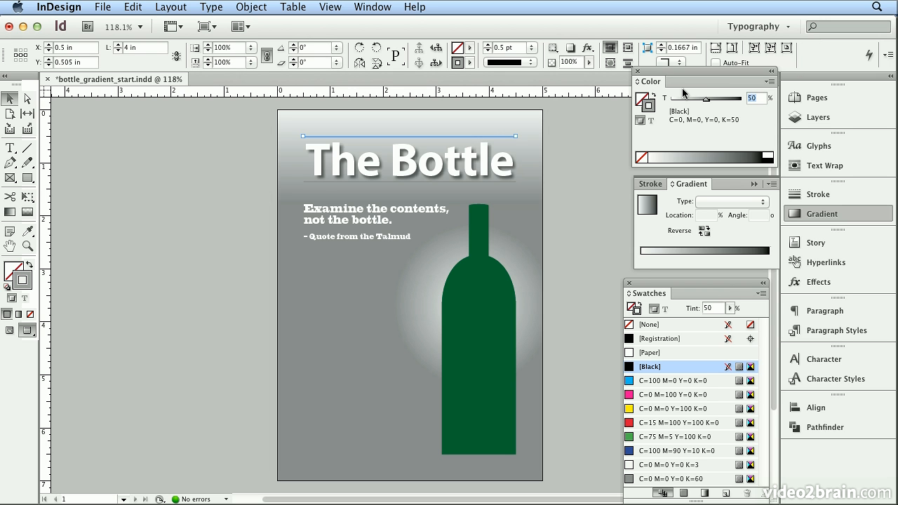
{"action": "type", "text": "80"}
{"action": "key", "text": "Return"}
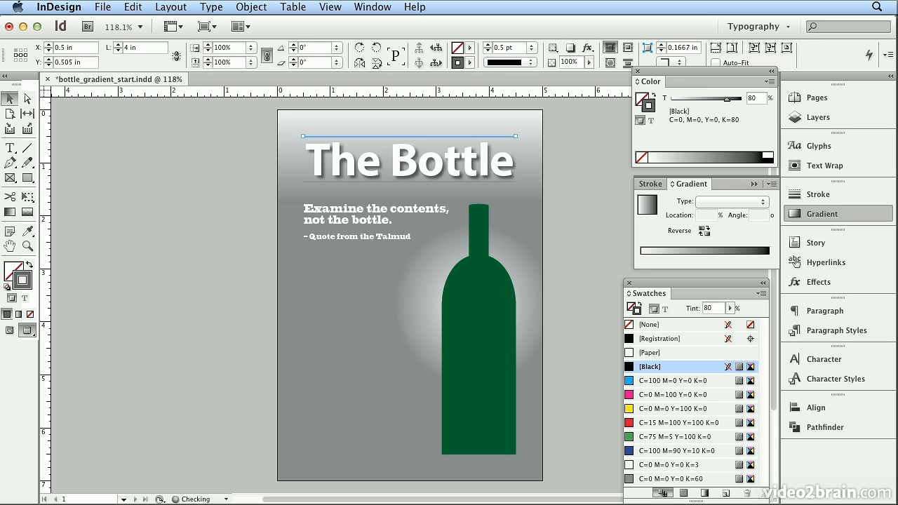
Nudge the rule beneath the title down slightly
{"action": "left_click", "coordinate": [595, 233]}
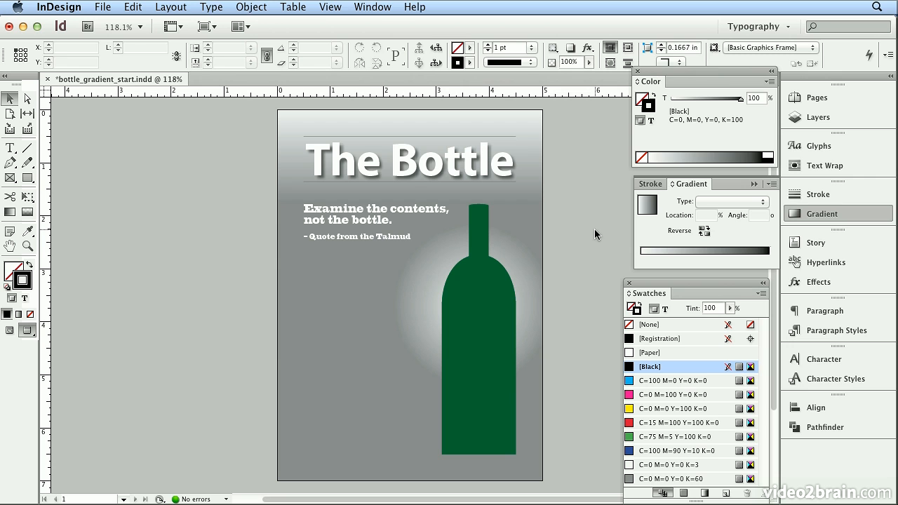
{"action": "left_click", "coordinate": [482, 183]}
{"action": "key", "text": "Down"}
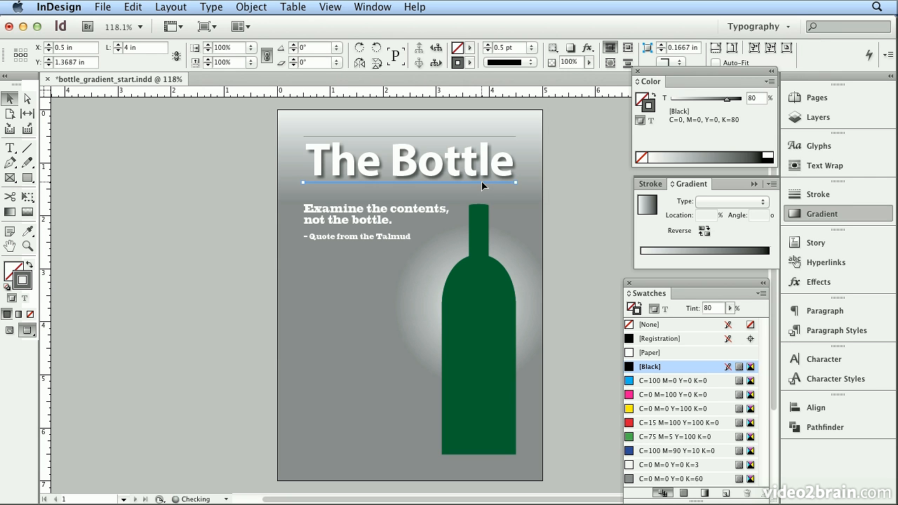
{"action": "left_click", "coordinate": [592, 239]}
{"action": "left_click", "coordinate": [514, 177]}
{"action": "left_click", "coordinate": [596, 203]}
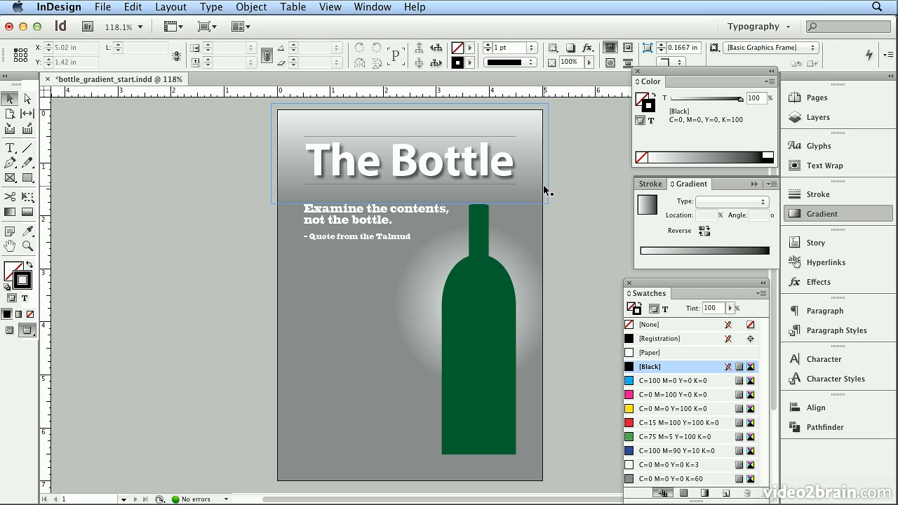
Select the title text frame and apply the gradient as its fill
{"action": "left_click", "coordinate": [429, 179]}
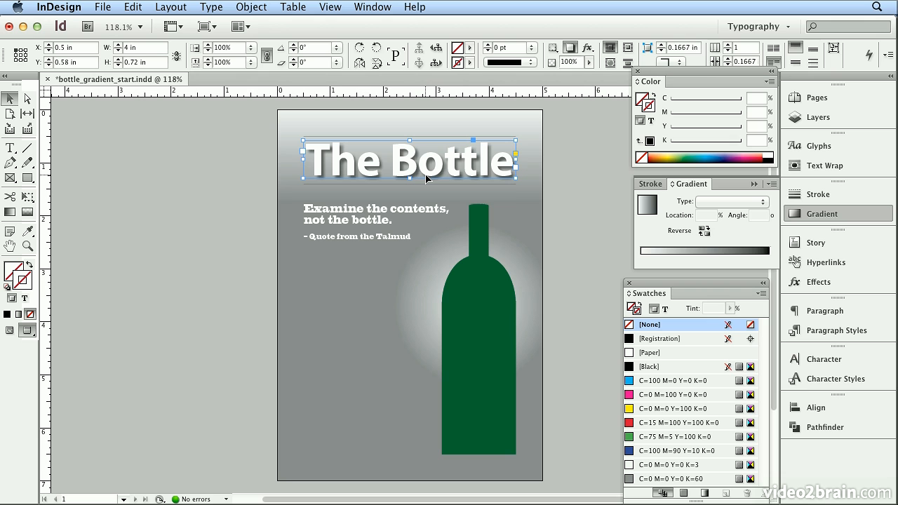
{"action": "left_click", "coordinate": [9, 271]}
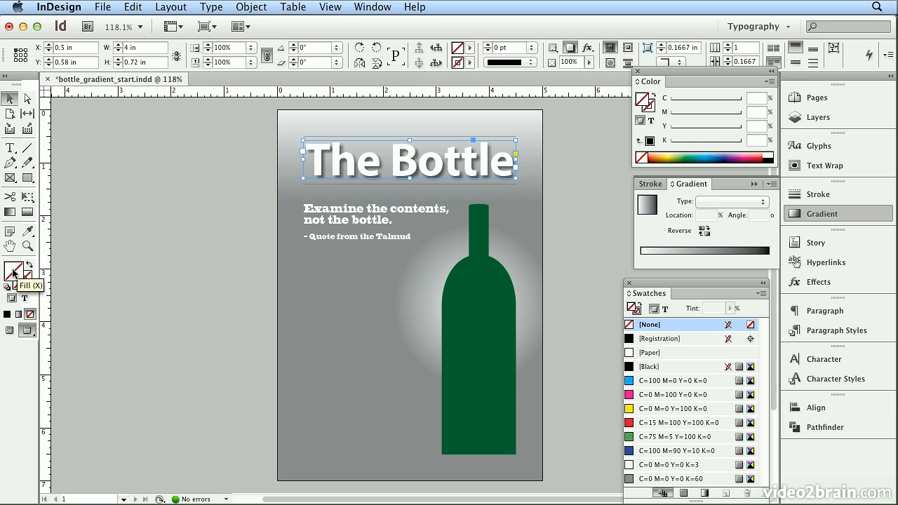
{"action": "left_click", "coordinate": [19, 316]}
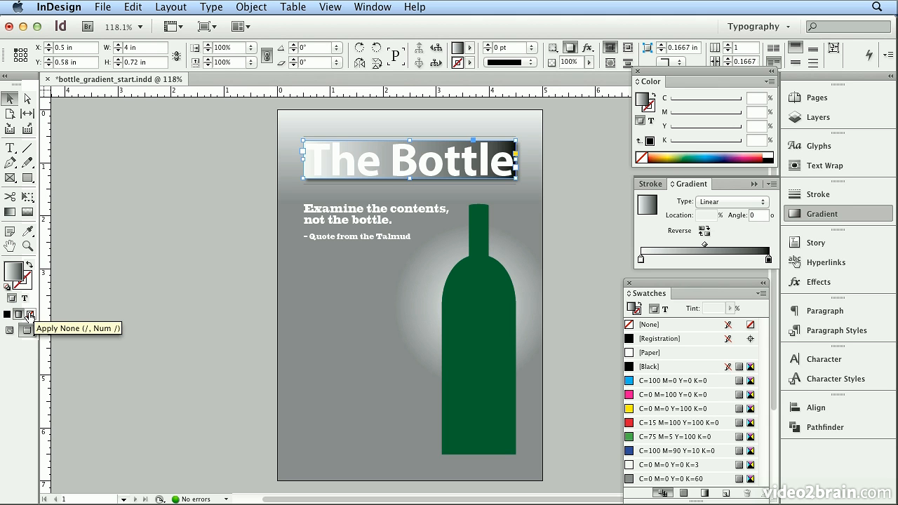
Remove the fill from the title frame and apply the gradient to the title text instead
{"action": "left_click", "coordinate": [30, 314]}
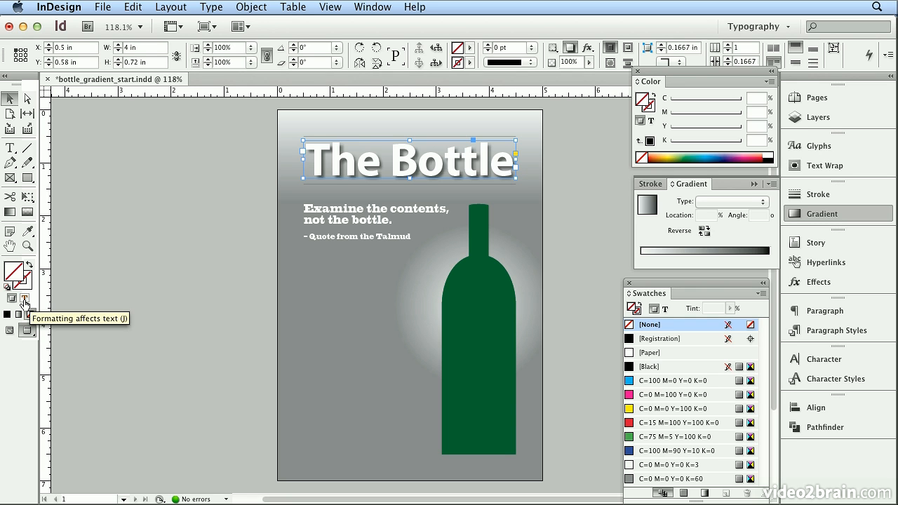
{"action": "left_click", "coordinate": [24, 301]}
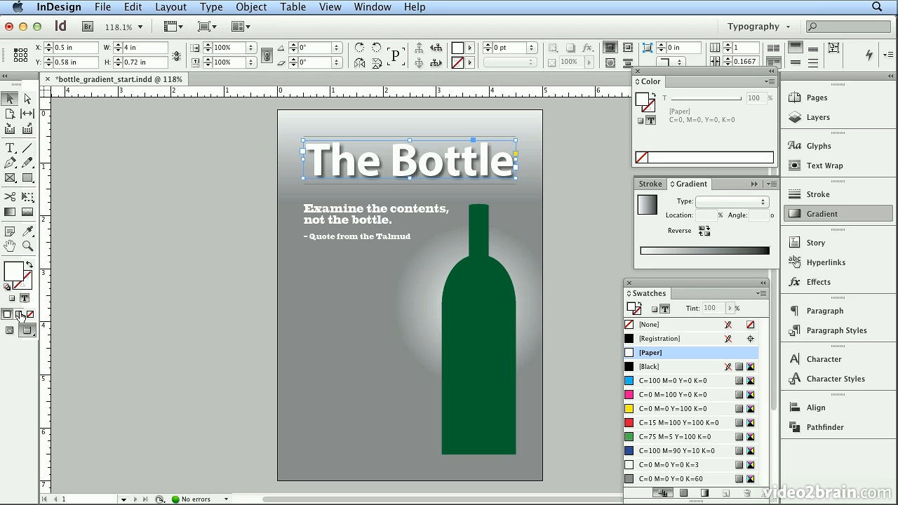
{"action": "left_click", "coordinate": [18, 314]}
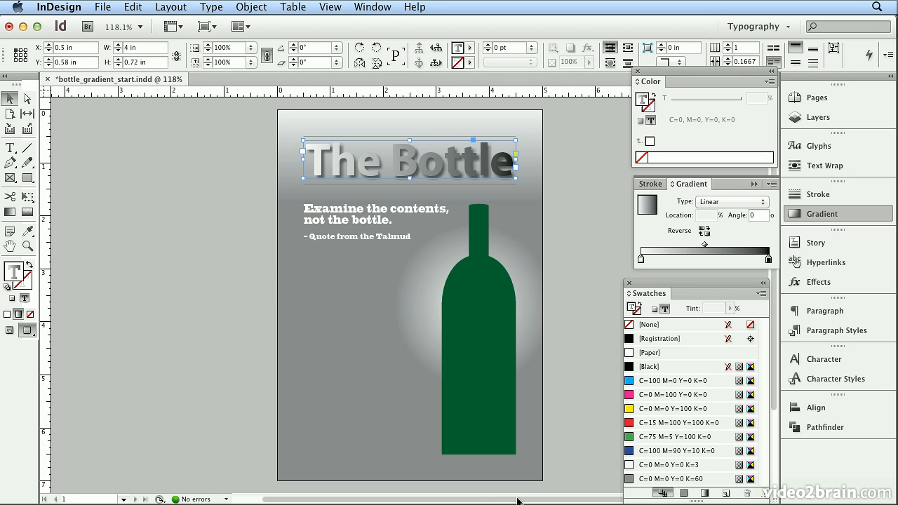
Set the title gradient's stops to the C=0 M=0 Y=0 K=3 and C=0 M=0 Y=0 K=60 swatches
{"action": "left_click_drag", "start_coordinate": [644, 470], "coordinate": [646, 263]}
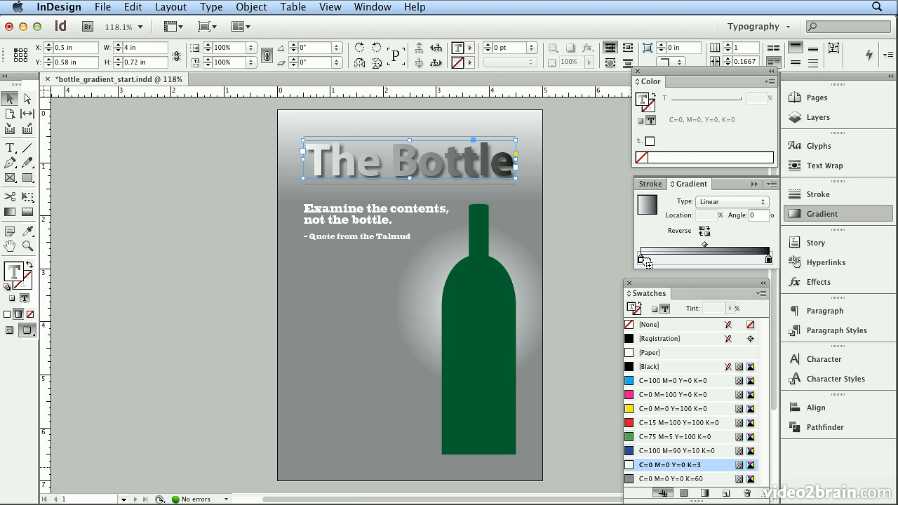
{"action": "left_click_drag", "start_coordinate": [647, 263], "coordinate": [643, 295]}
{"action": "left_click", "coordinate": [646, 263]}
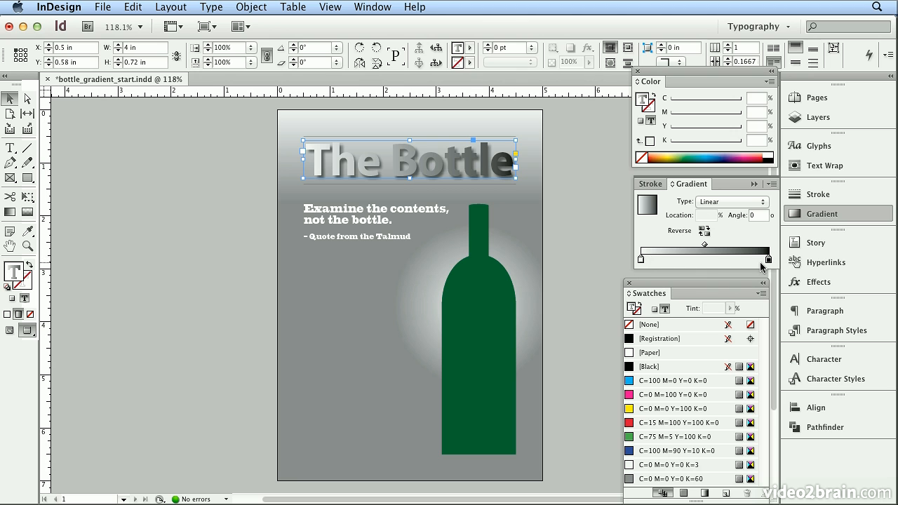
{"action": "left_click_drag", "start_coordinate": [633, 481], "coordinate": [771, 261]}
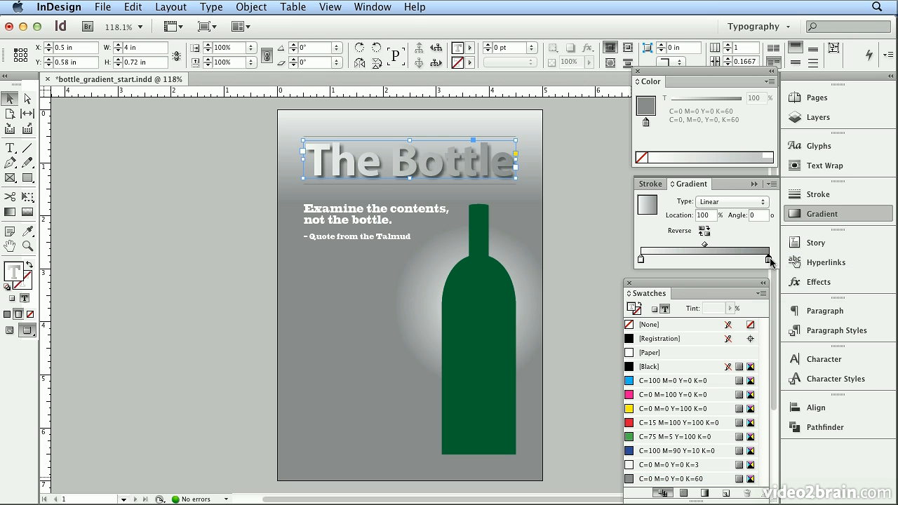
Set the title gradient's angle to 90°
{"action": "left_click_drag", "start_coordinate": [765, 216], "coordinate": [718, 211]}
{"action": "type", "text": "90"}
{"action": "key", "text": "Return"}
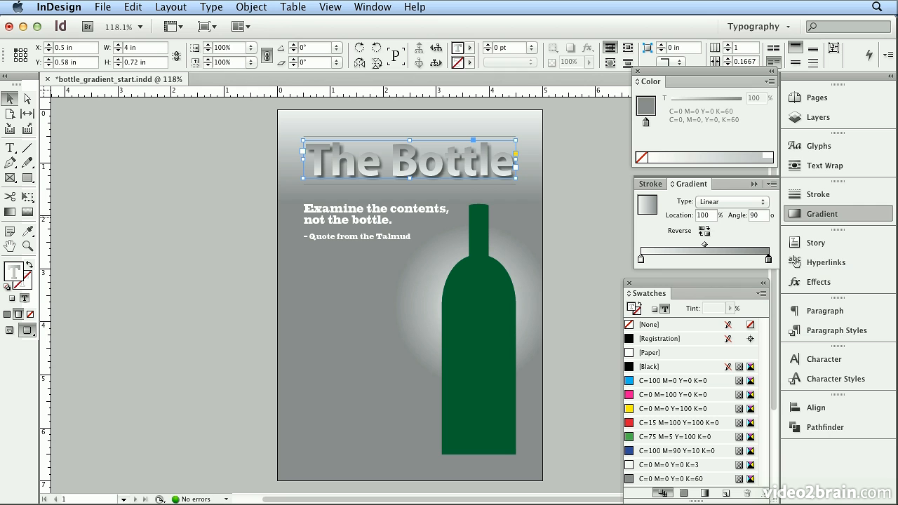
Drag the Gradient tool vertically across the title text to set the gradient's direction and span
{"action": "key", "text": "g"}
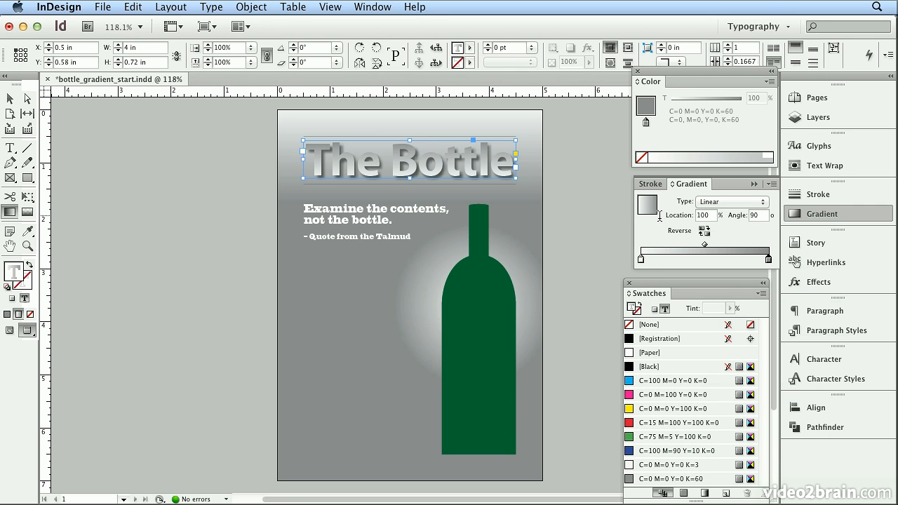
{"action": "mouse_move", "coordinate": [400, 137]}
{"action": "left_mouse_down"}
{"action": "mouse_move", "coordinate": [399, 181]}
{"action": "mouse_move", "coordinate": [395, 145]}
{"action": "left_mouse_up"}
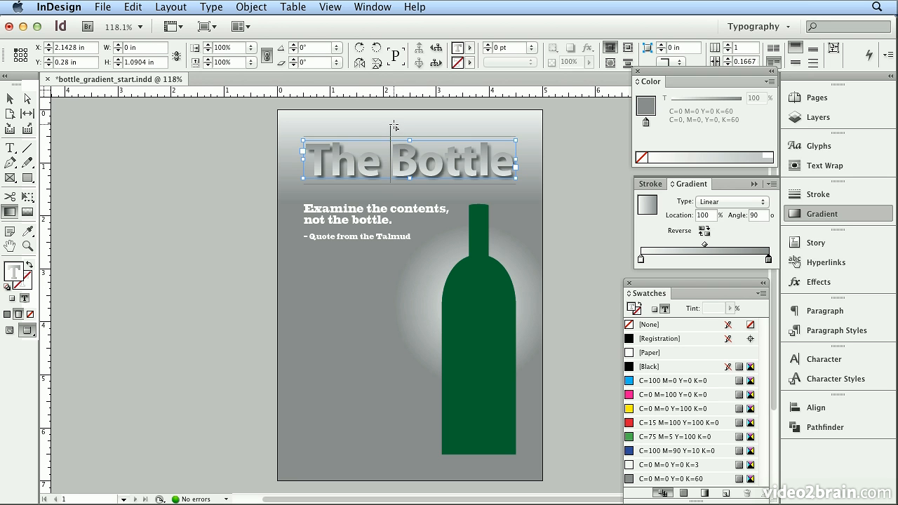
{"action": "left_click_drag", "start_coordinate": [395, 179], "coordinate": [397, 114]}
{"action": "left_click_drag", "start_coordinate": [388, 187], "coordinate": [389, 98]}
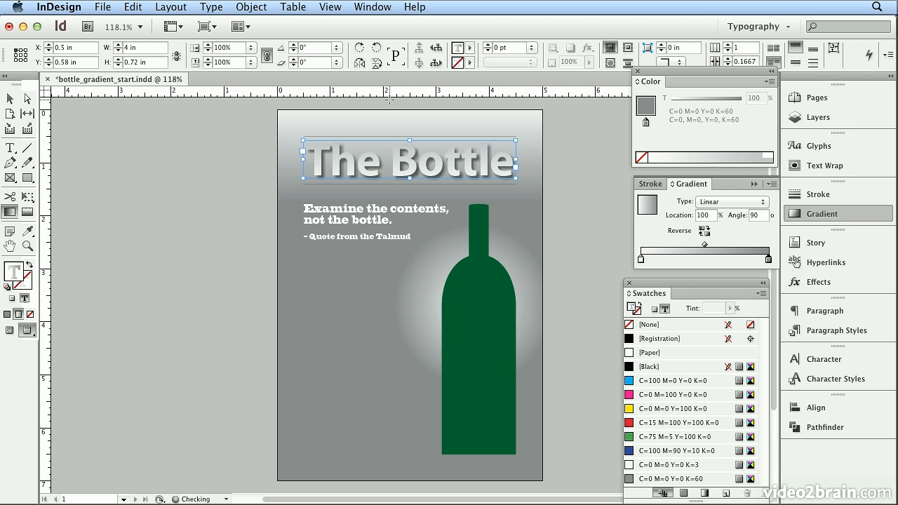
{"action": "left_click_drag", "start_coordinate": [387, 182], "coordinate": [376, 142]}
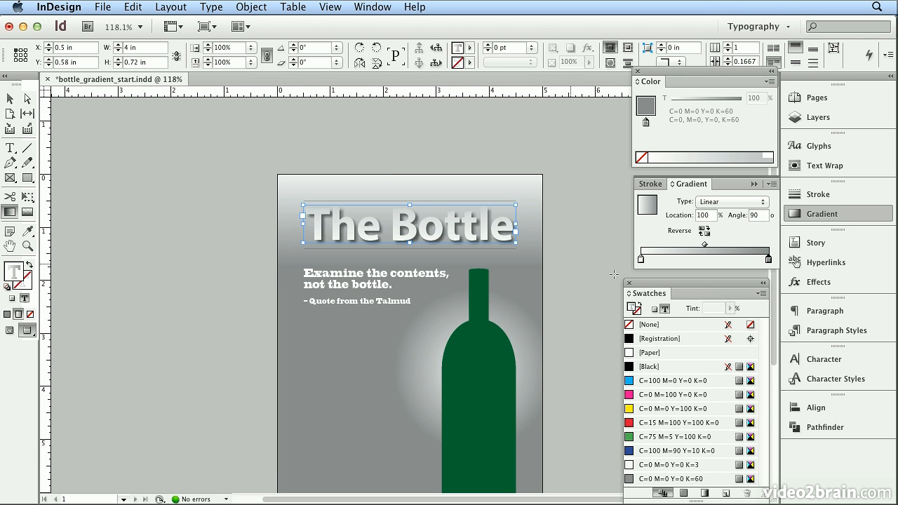
Reselect the title frame and give the title text a black stroke
{"action": "left_click", "coordinate": [9, 99]}
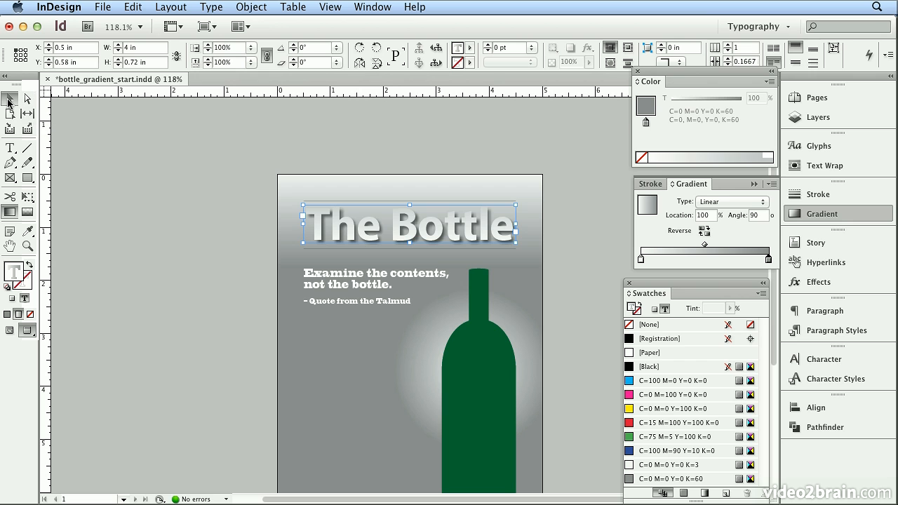
{"action": "left_click", "coordinate": [144, 201]}
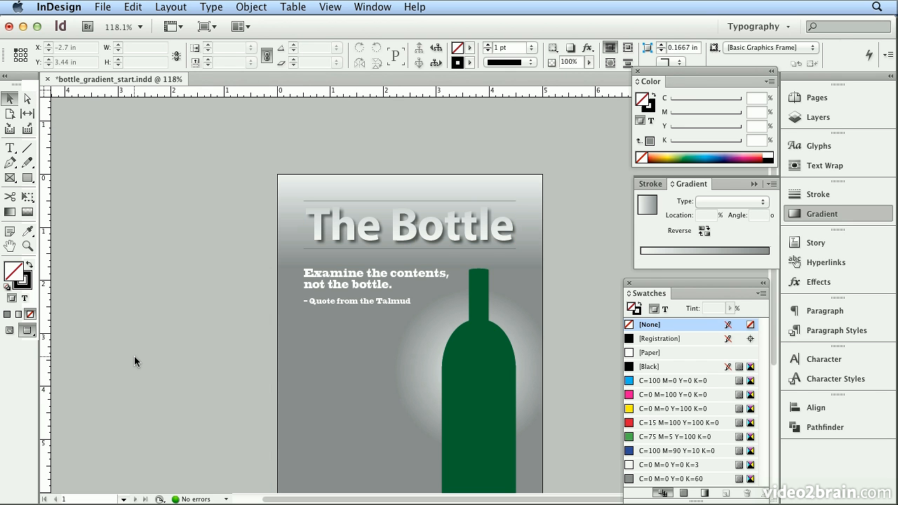
{"action": "left_click", "coordinate": [333, 223]}
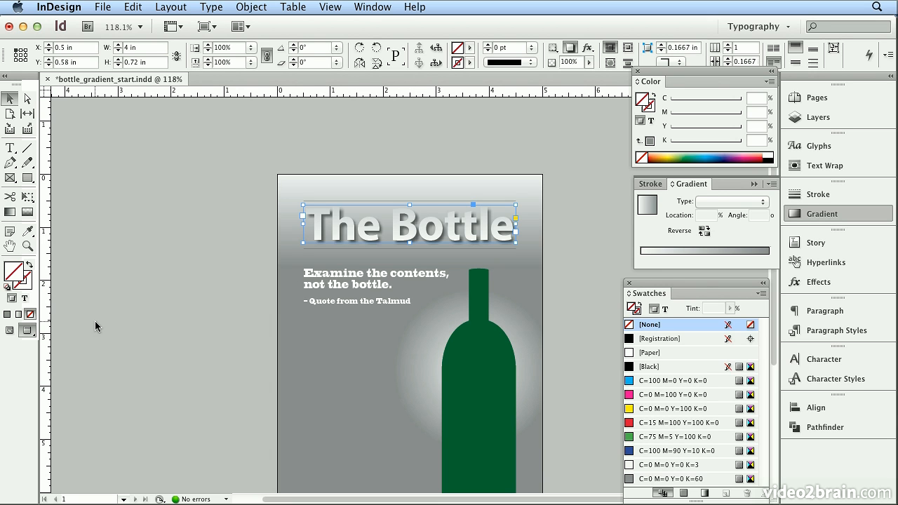
{"action": "left_click", "coordinate": [25, 299]}
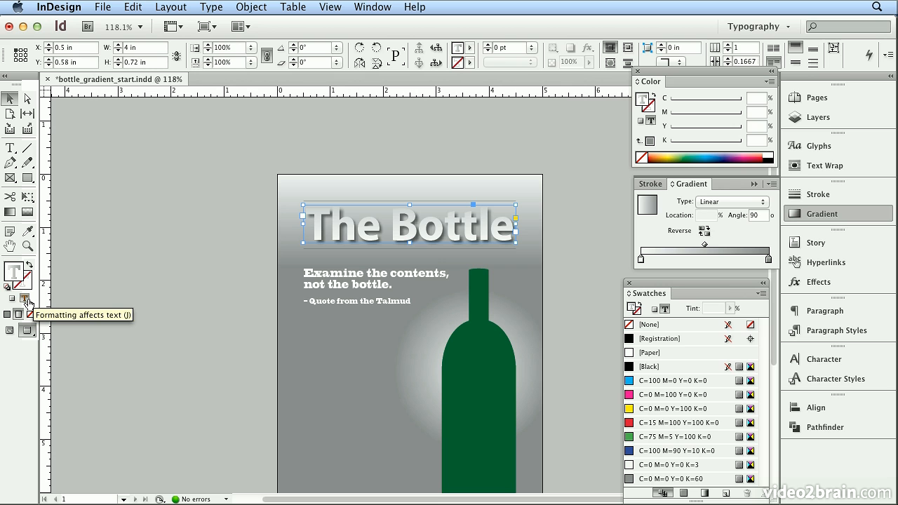
{"action": "left_click", "coordinate": [22, 283]}
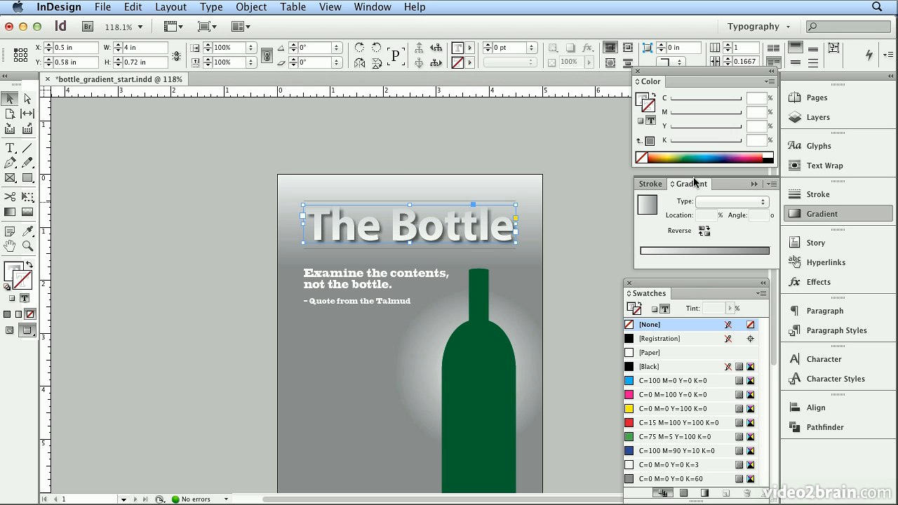
{"action": "left_click", "coordinate": [771, 155]}
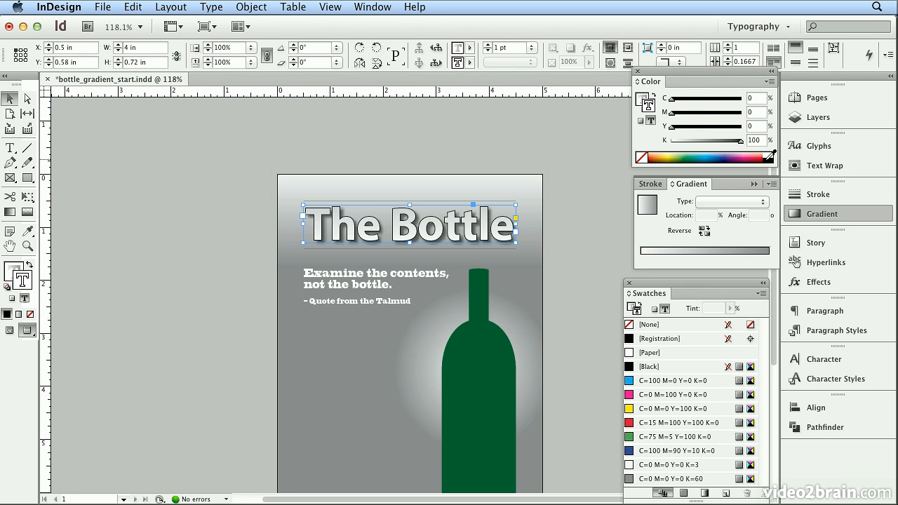
Set the title text stroke weight to 0.5 pt and its black value to 80%
{"action": "left_click", "coordinate": [501, 47]}
{"action": "type", "text": "0.5"}
{"action": "key", "text": "Return"}
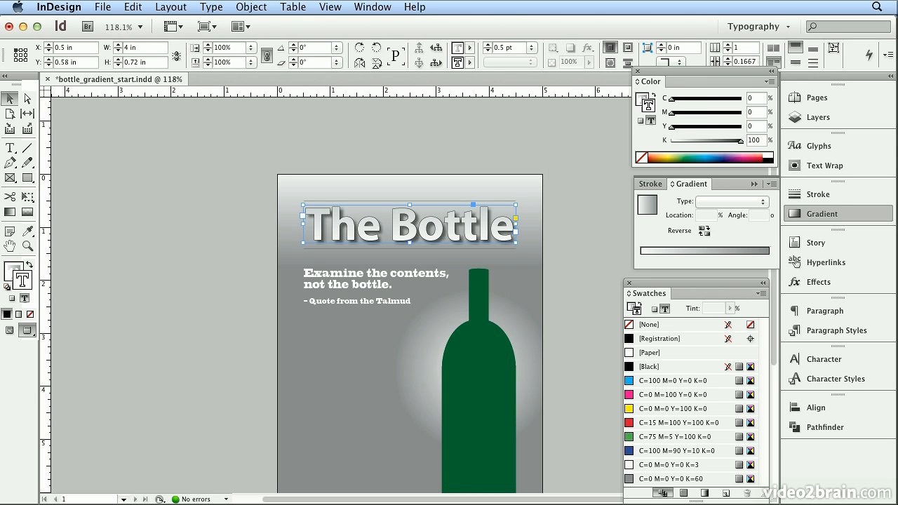
{"action": "double_click", "coordinate": [754, 141]}
{"action": "type", "text": "80"}
{"action": "key", "text": "Return"}
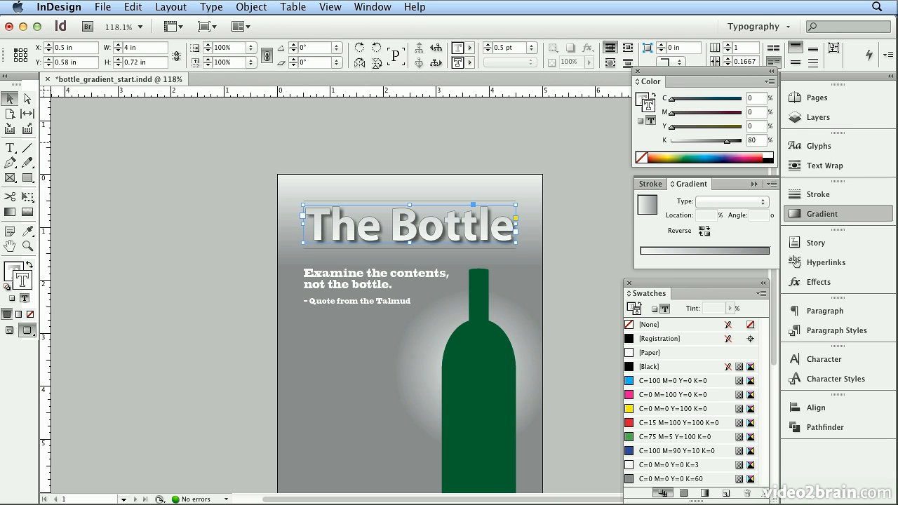
Apply the gradient fill to the bottle shape and change the gradient type to Radial
{"action": "left_click", "coordinate": [588, 315]}
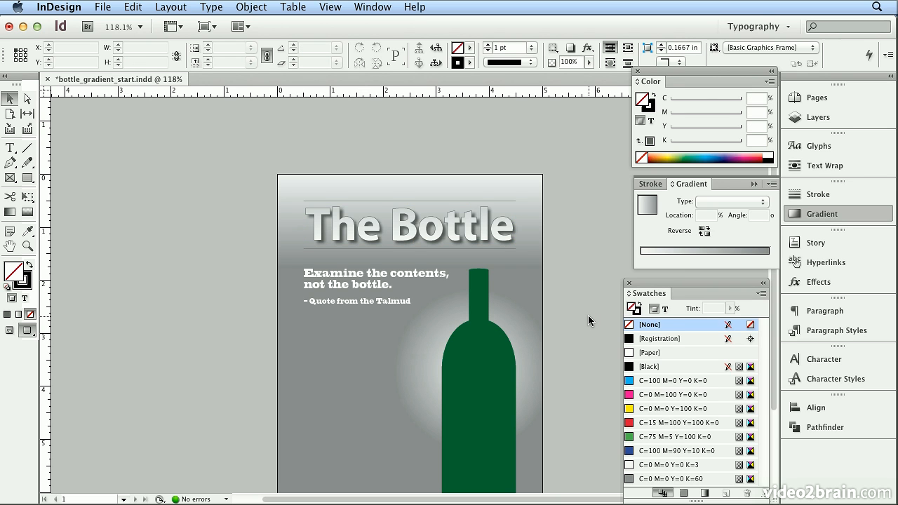
{"action": "scroll", "coordinate": [588, 315], "scroll_direction": "down", "scroll_amount": 2}
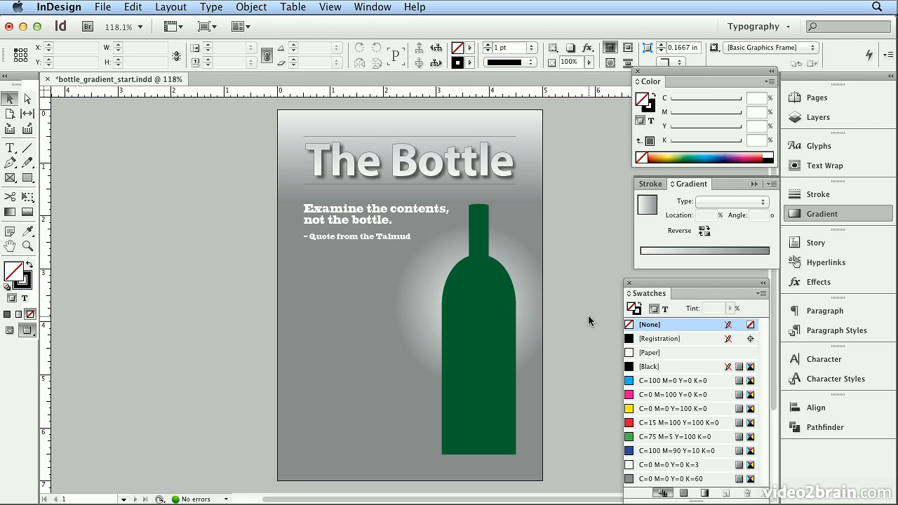
{"action": "left_click", "coordinate": [480, 280]}
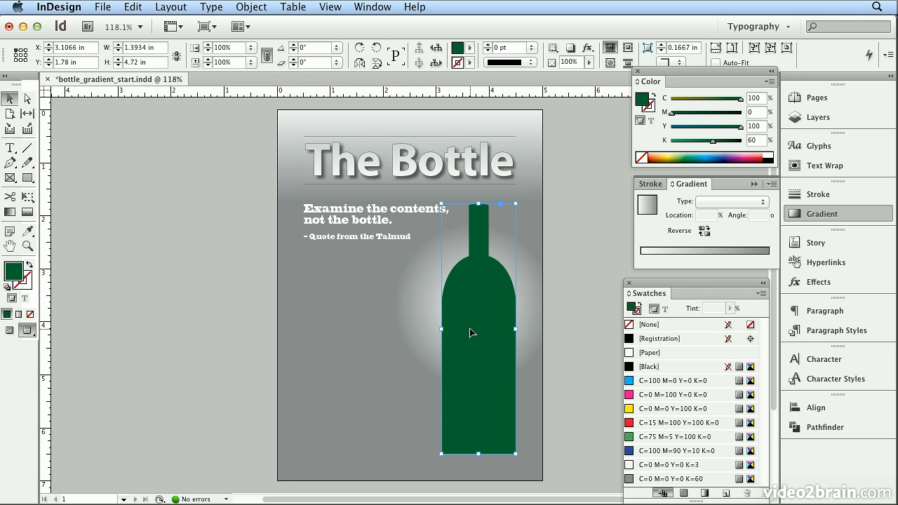
{"action": "key", "text": "period"}
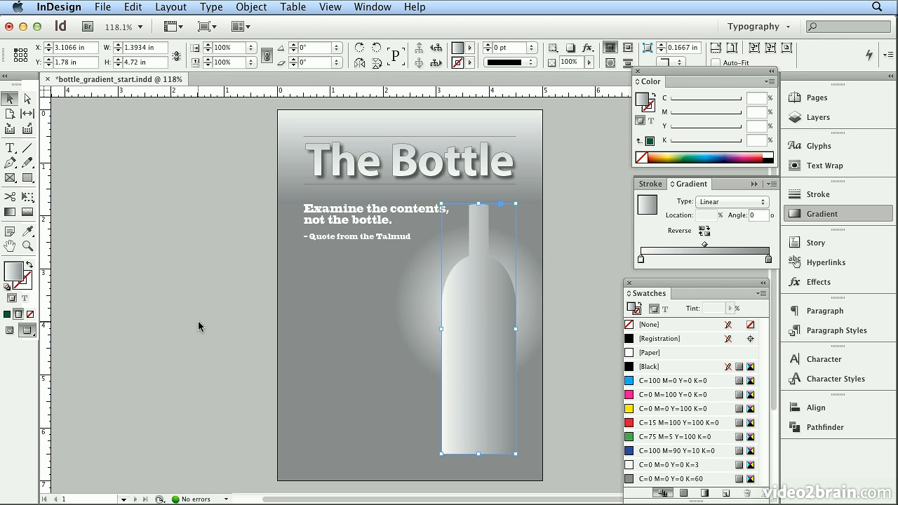
{"action": "left_click", "coordinate": [738, 201]}
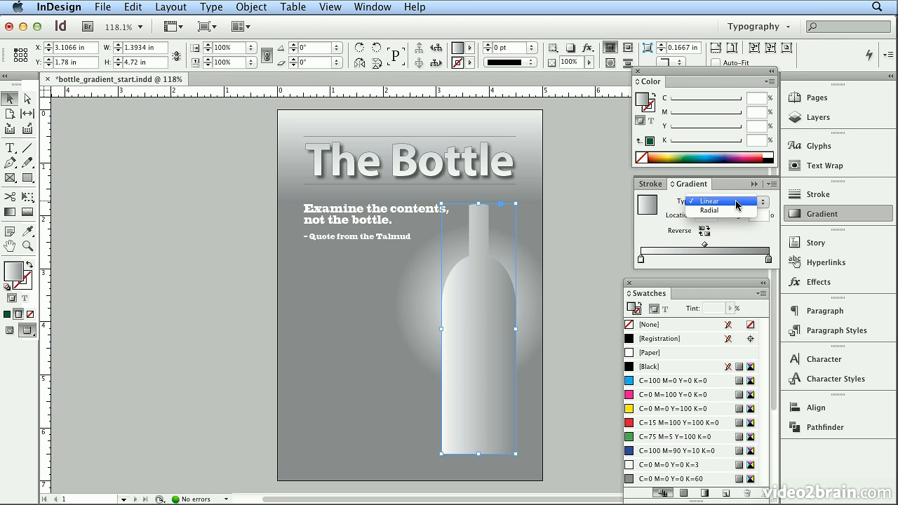
{"action": "left_click", "coordinate": [736, 212]}
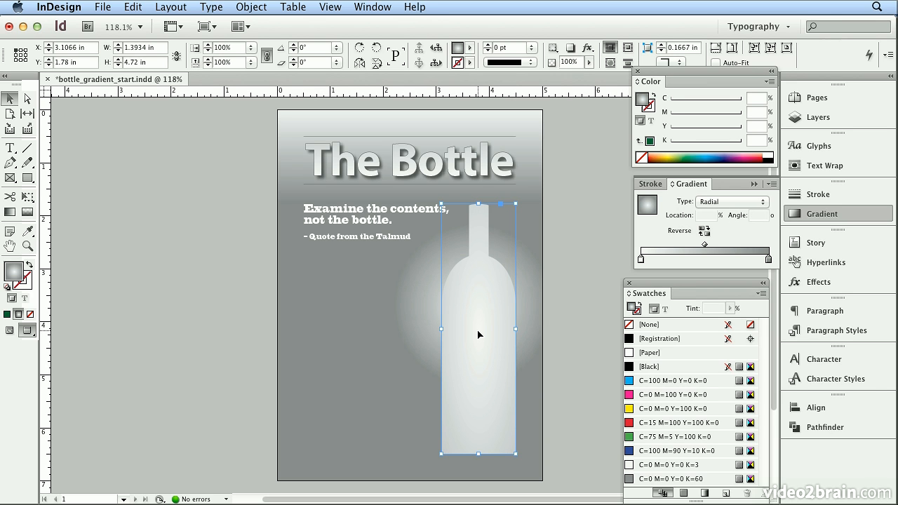
Drag the Gradient tool across the bottle to position the radial highlight
{"action": "key", "text": "g"}
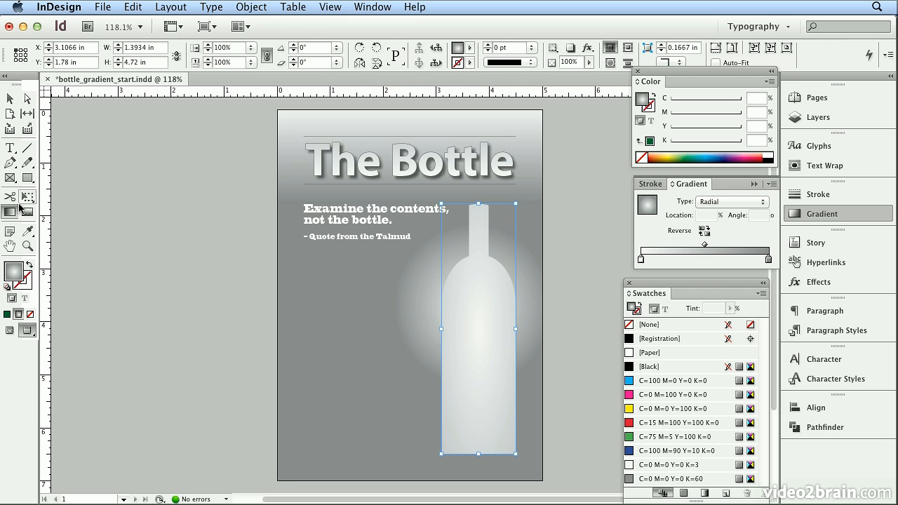
{"action": "left_click_drag", "start_coordinate": [497, 289], "coordinate": [351, 251]}
{"action": "left_click_drag", "start_coordinate": [495, 280], "coordinate": [603, 294]}
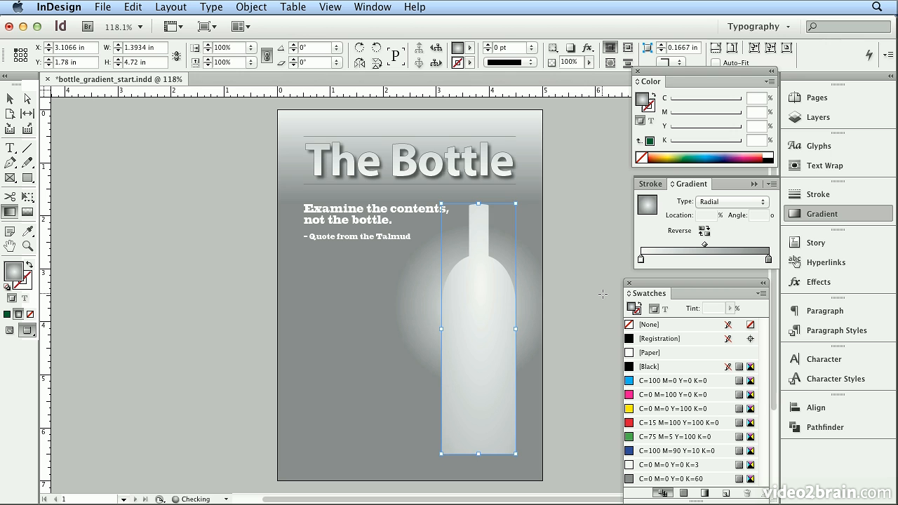
{"action": "left_click_drag", "start_coordinate": [487, 283], "coordinate": [478, 290]}
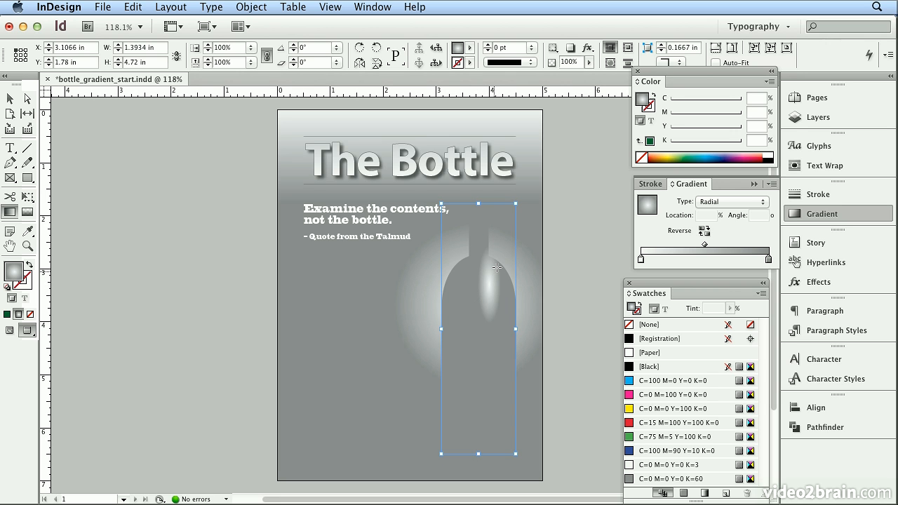
{"action": "left_click_drag", "start_coordinate": [484, 282], "coordinate": [457, 300]}
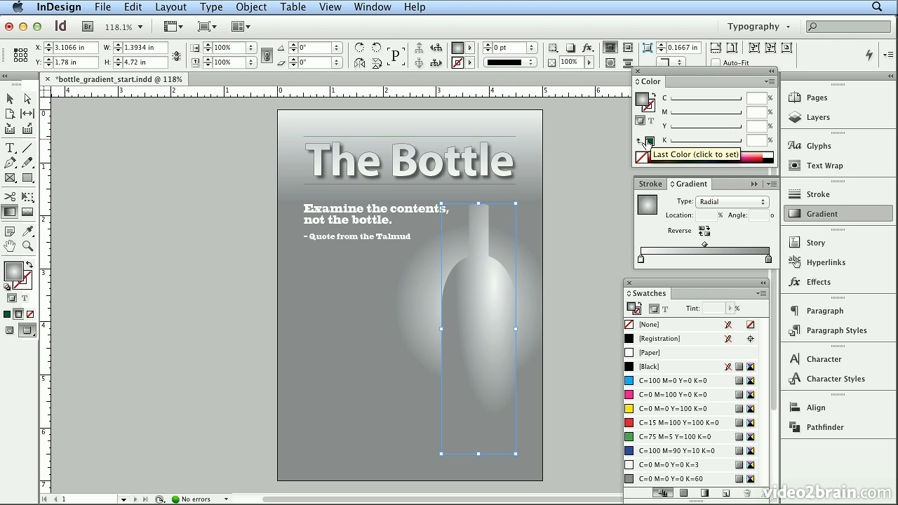
Save the bottle's dark green as a new swatch and make it the end stop of the bottle's radial gradient
{"action": "left_click", "coordinate": [647, 143]}
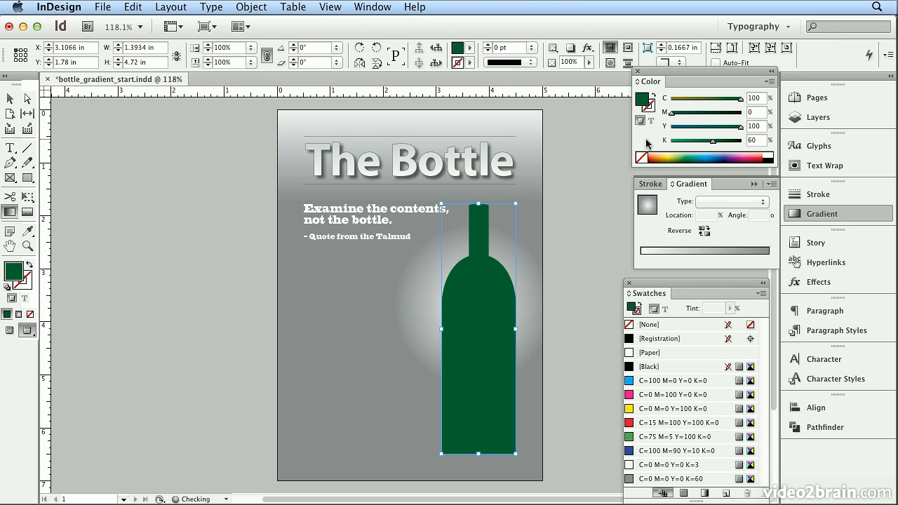
{"action": "left_click", "coordinate": [725, 494]}
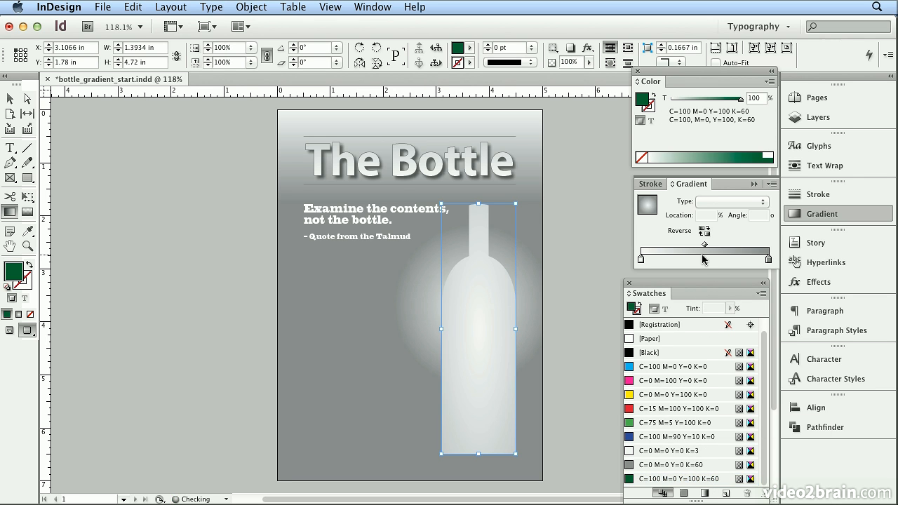
{"action": "left_click", "coordinate": [703, 259]}
{"action": "left_click_drag", "start_coordinate": [638, 479], "coordinate": [772, 263]}
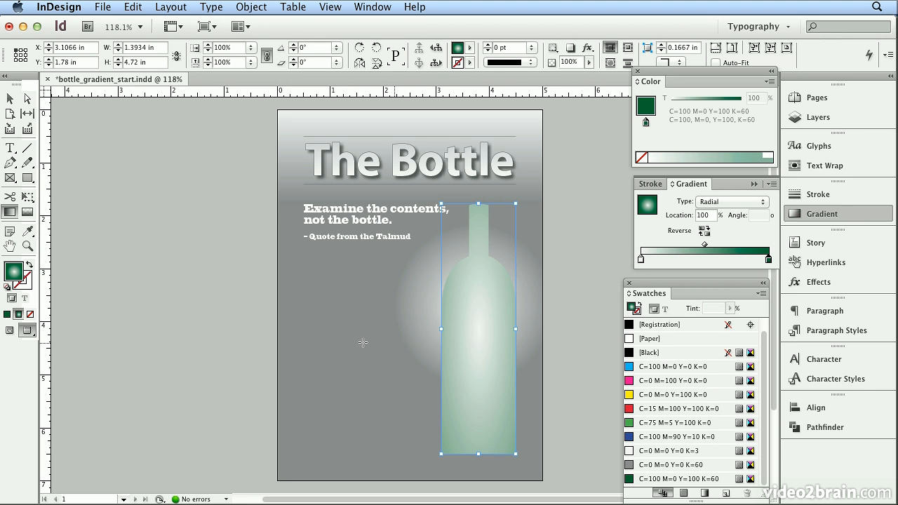
Drag the Gradient tool diagonally across the bottle to place the radial highlight near its upper left
{"action": "left_click_drag", "start_coordinate": [486, 300], "coordinate": [488, 299]}
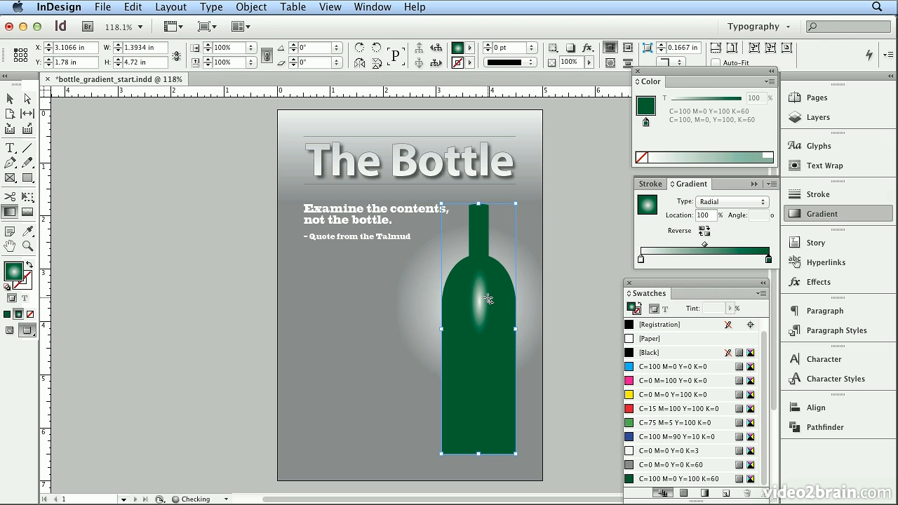
{"action": "left_click_drag", "start_coordinate": [474, 304], "coordinate": [527, 326]}
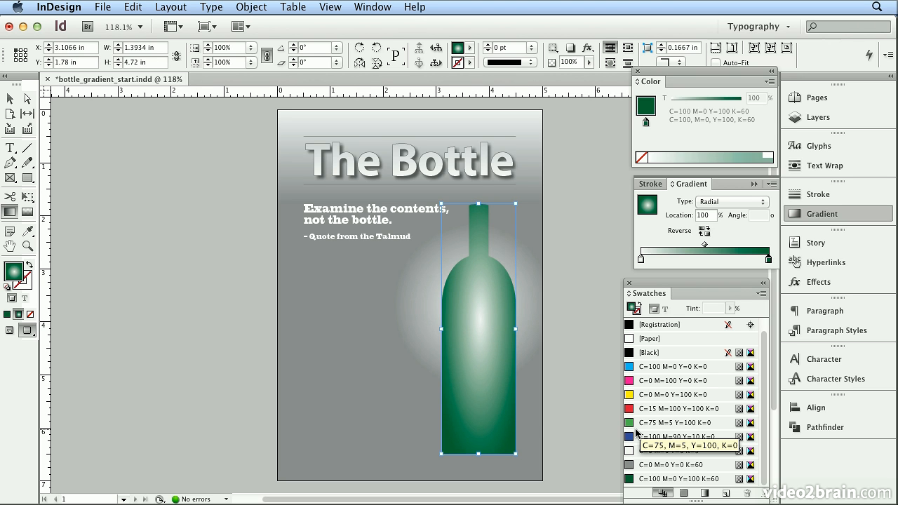
{"action": "left_click", "coordinate": [26, 284]}
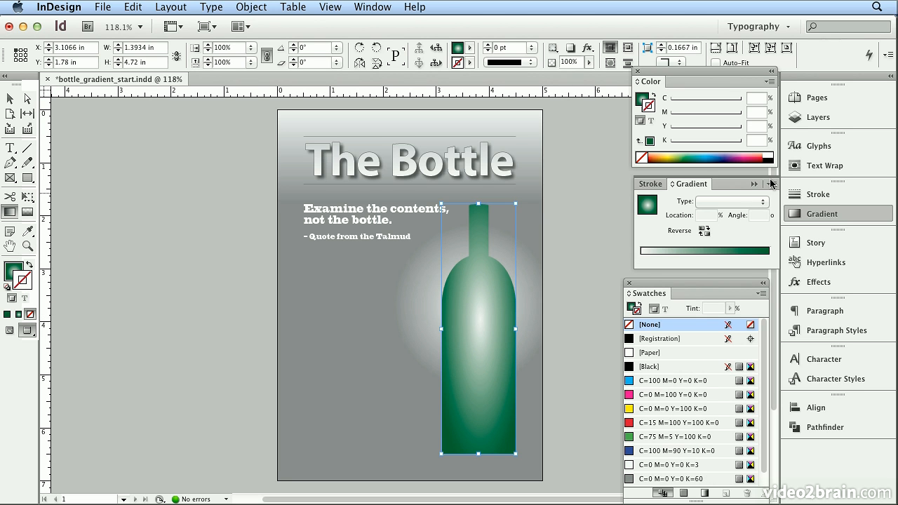
Give the bottle a black stroke and set its weight to 0.5 pt
{"action": "left_click", "coordinate": [770, 155]}
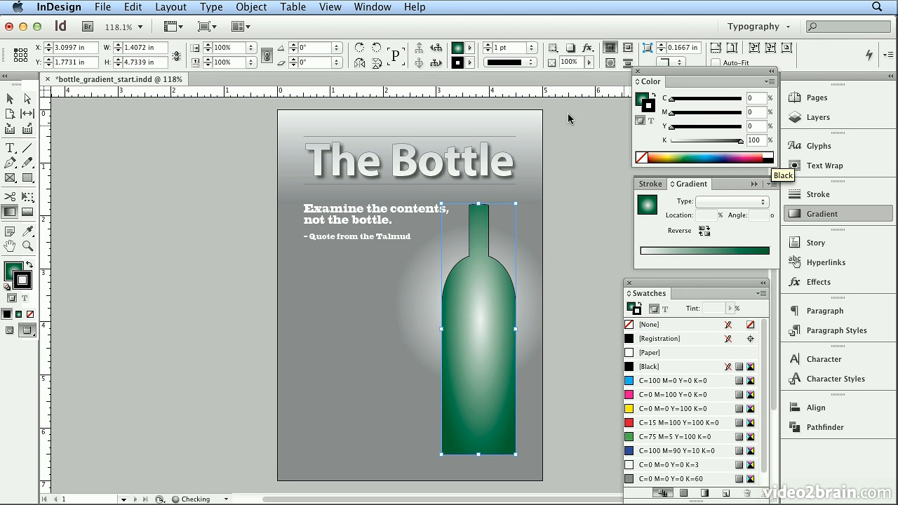
{"action": "left_click", "coordinate": [500, 49]}
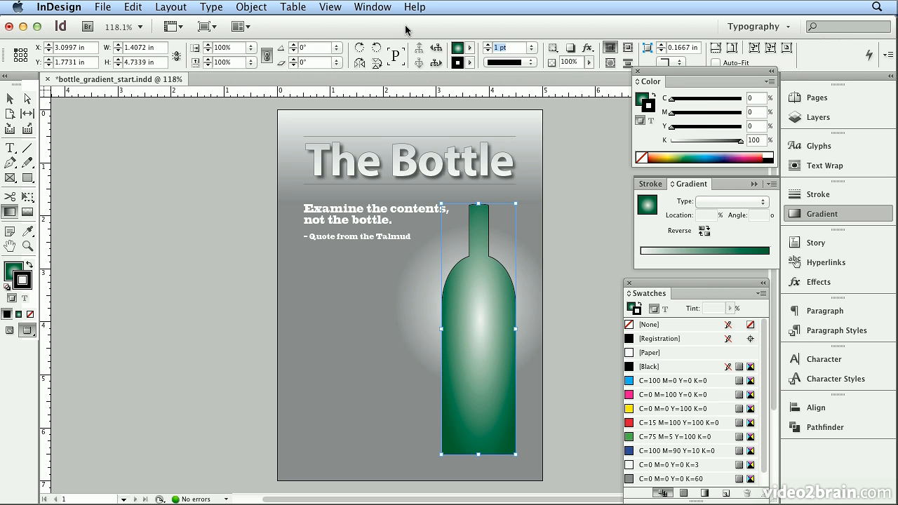
{"action": "key", "text": "BackSpace"}
{"action": "key", "text": "Return"}
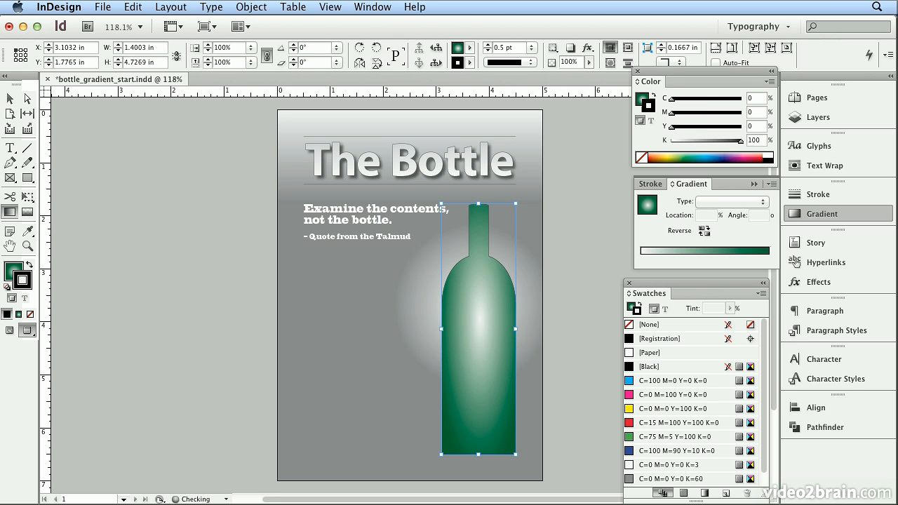
Lighten the bottle's stroke to 80% black, then deselect everything
{"action": "left_click", "coordinate": [754, 139]}
{"action": "type", "text": "80"}
{"action": "key", "text": "Return"}
{"action": "left_click", "coordinate": [9, 99]}
{"action": "left_click", "coordinate": [181, 278]}
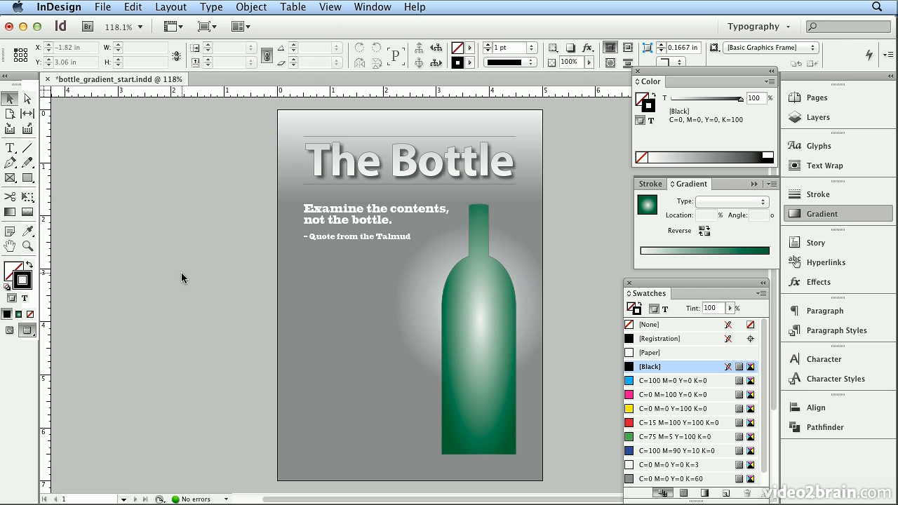
Draw a text frame on the pasteboard left of the page and switch its paragraph to a numbered list
{"action": "key", "text": "w"}
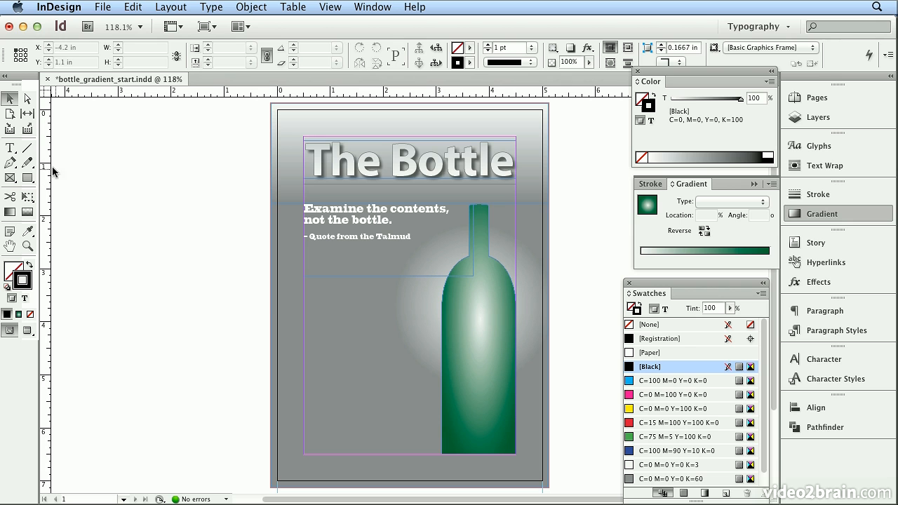
{"action": "left_click", "coordinate": [10, 148]}
{"action": "left_click_drag", "start_coordinate": [116, 181], "coordinate": [271, 287]}
{"action": "key", "text": "super+equal"}
{"action": "key", "text": "super+equal"}
{"action": "key", "text": "super+equal"}
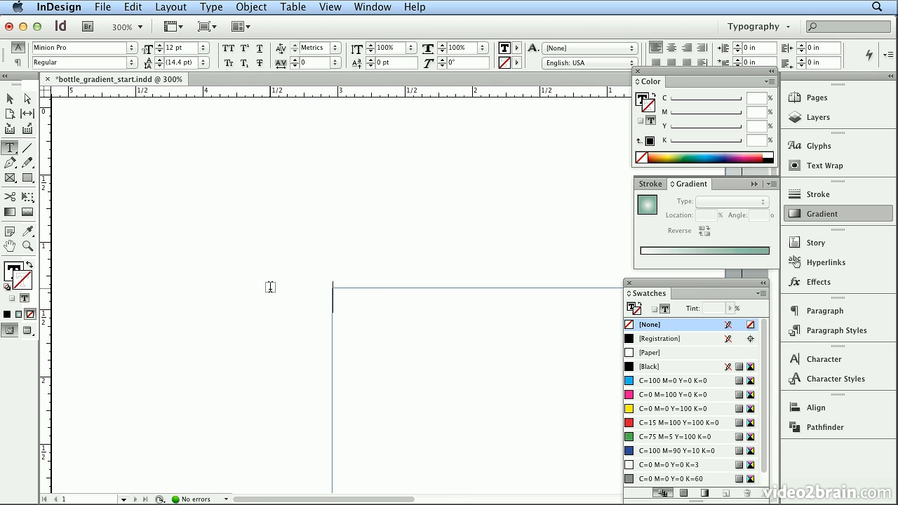
{"action": "left_click", "coordinate": [17, 62]}
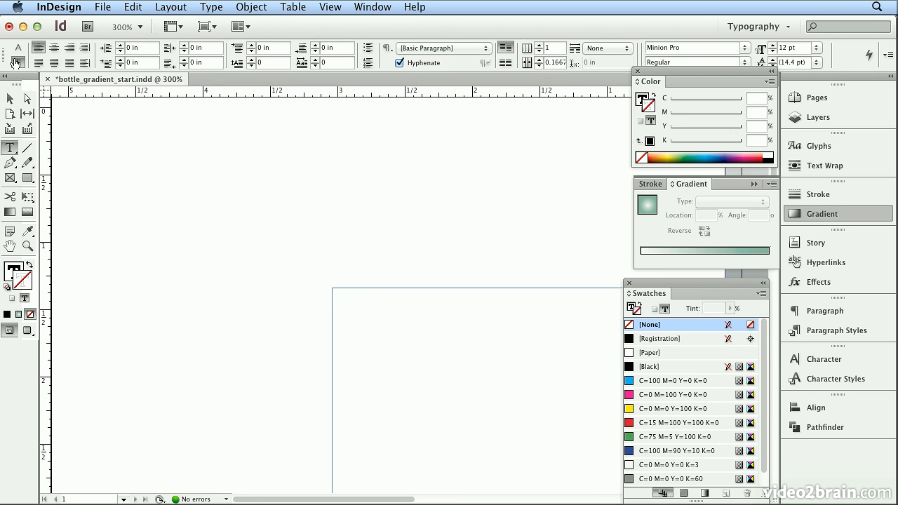
{"action": "left_click", "coordinate": [368, 63]}
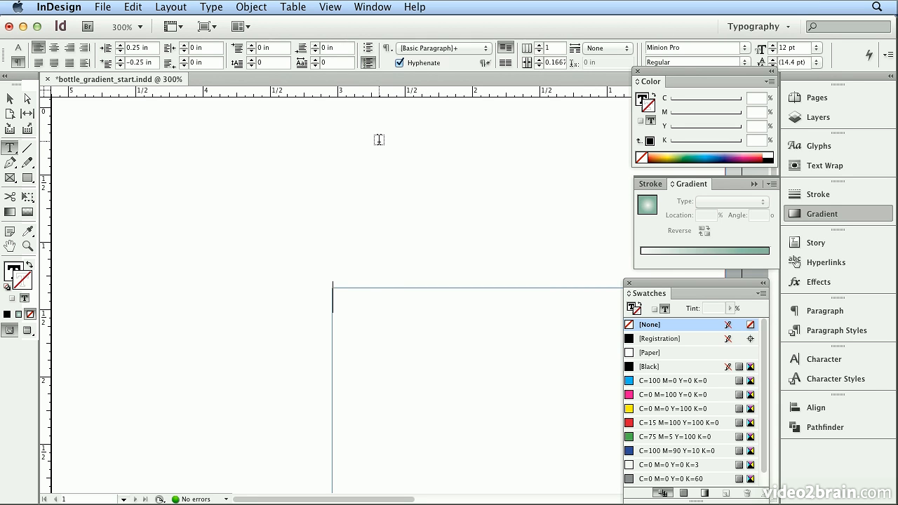
Type the first list item "Use a high % of color change"
{"action": "type", "text": "Use a"}
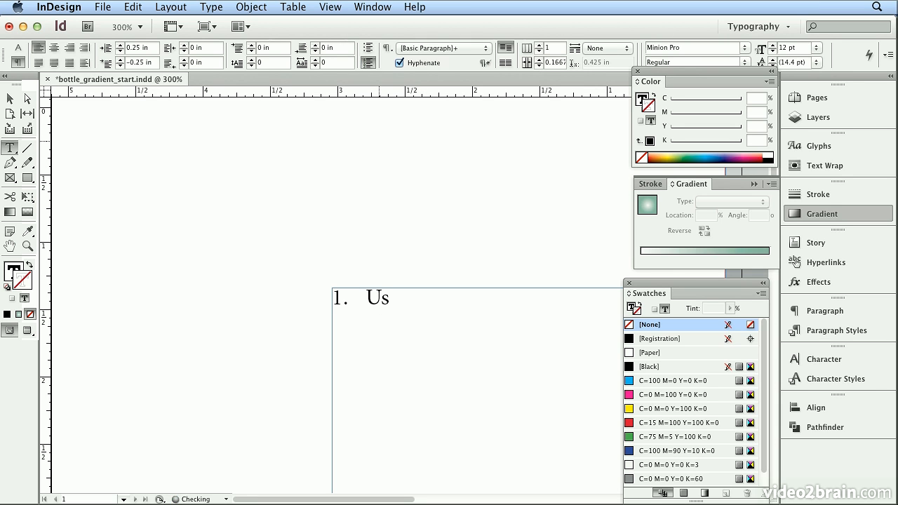
{"action": "type", "text": " high "}
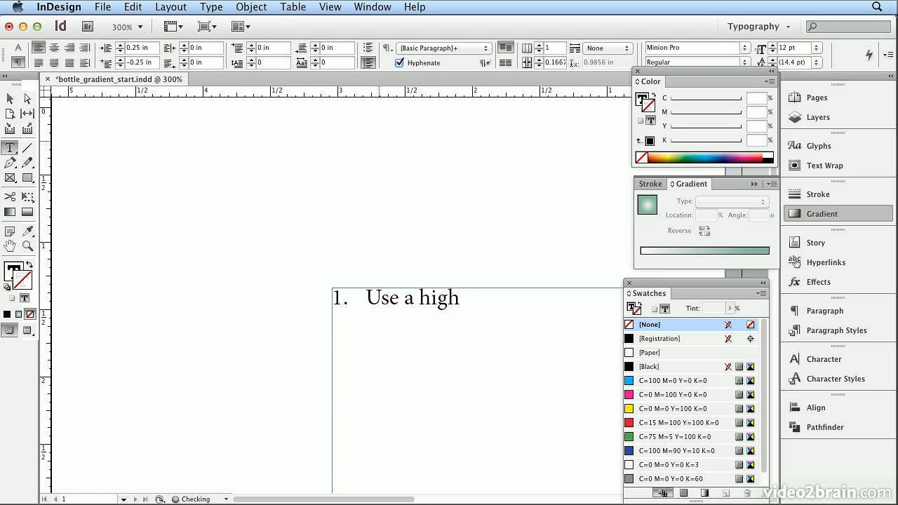
{"action": "type", "text": "% of col"}
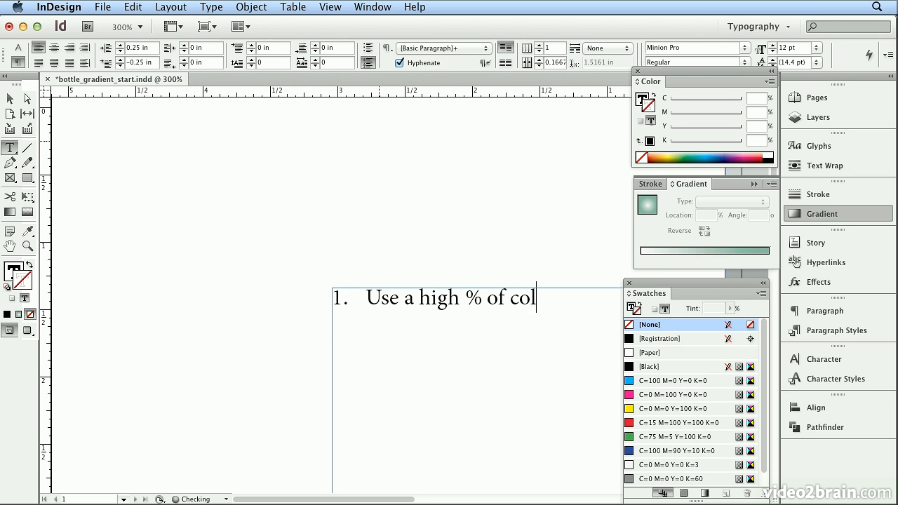
{"action": "type", "text": "or change"}
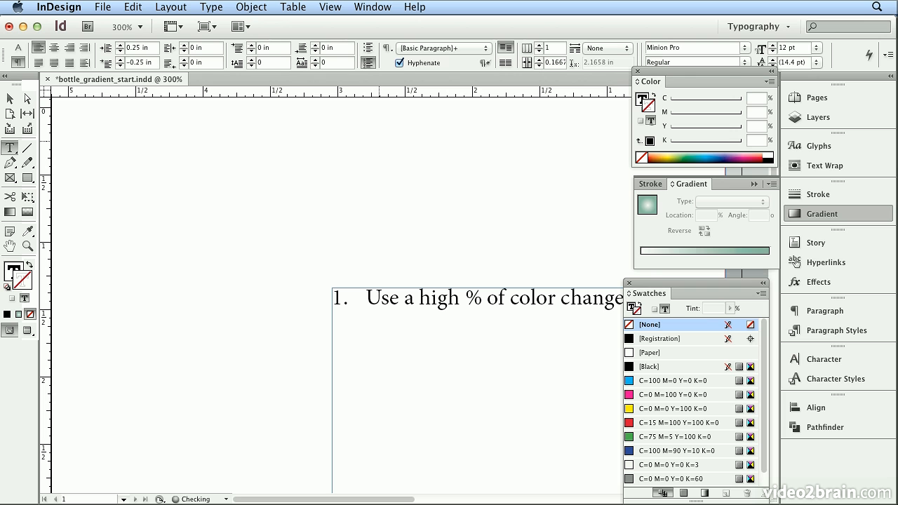
Add the second list item "Use lighter colors"
{"action": "scroll", "coordinate": [411, 363], "scroll_direction": "down", "scroll_amount": 4}
{"action": "scroll", "coordinate": [412, 363], "scroll_direction": "right", "scroll_amount": 5}
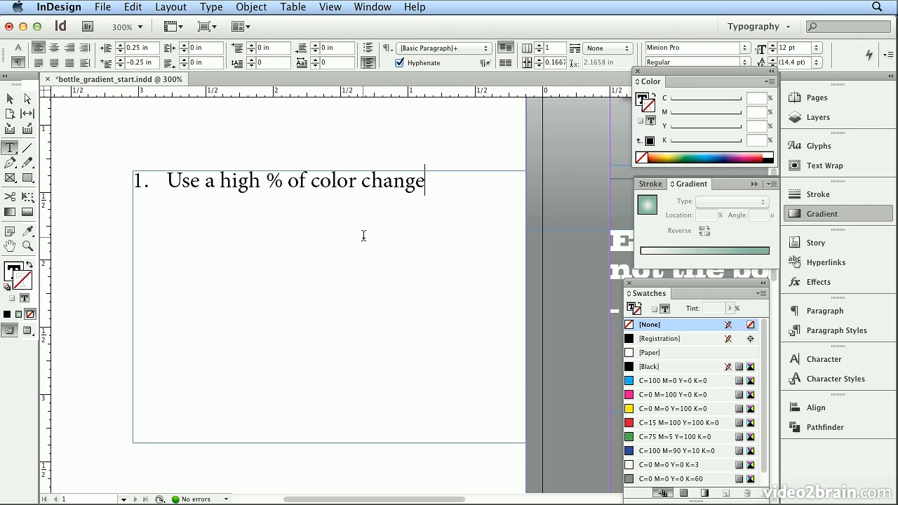
{"action": "key", "text": "Return"}
{"action": "type", "text": "Use"}
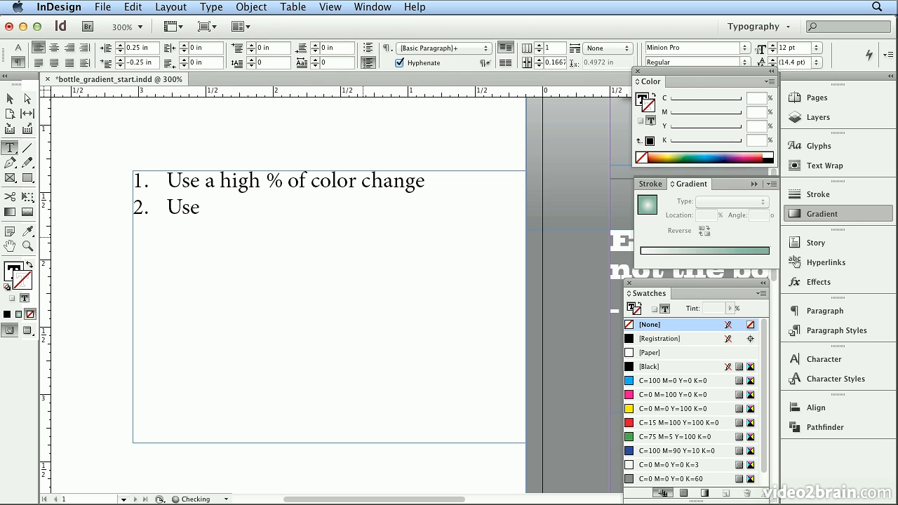
{"action": "type", "text": " lighter colors"}
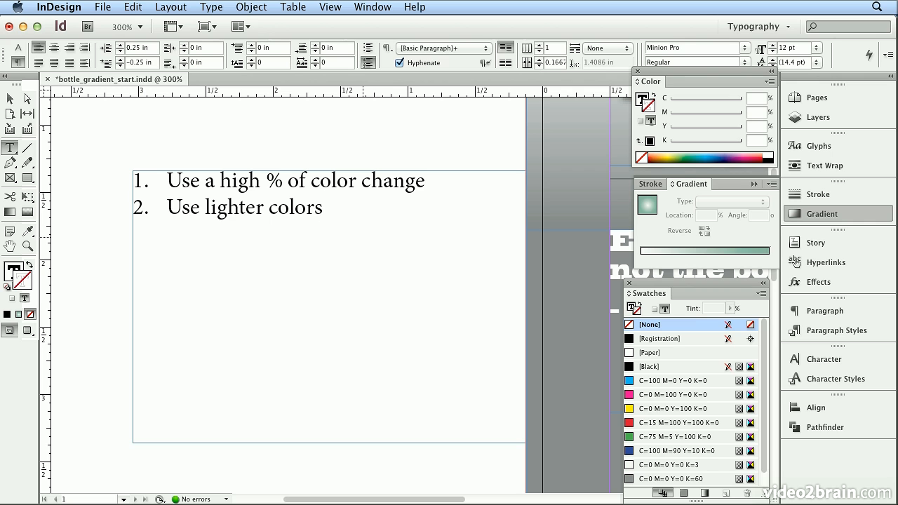
Add the third list item "Don't cover a wide area"
{"action": "key", "text": "Return"}
{"action": "type", "text": "Do"}
{"action": "type", "text": "n't cover a"}
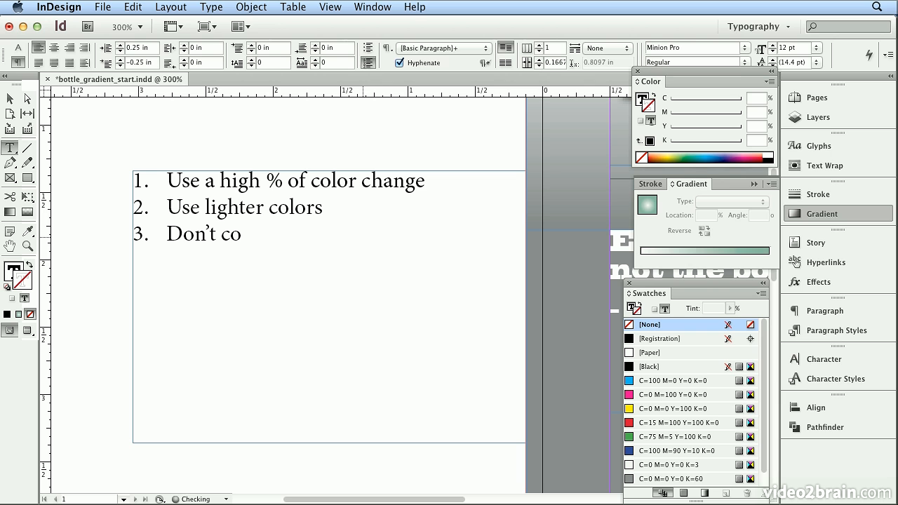
{"action": "type", "text": " wide area"}
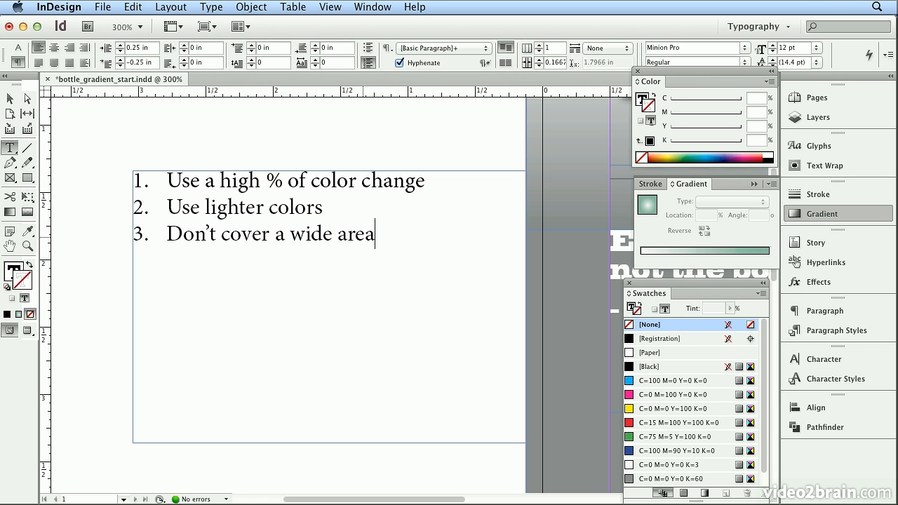
{"action": "key", "text": "super+0"}
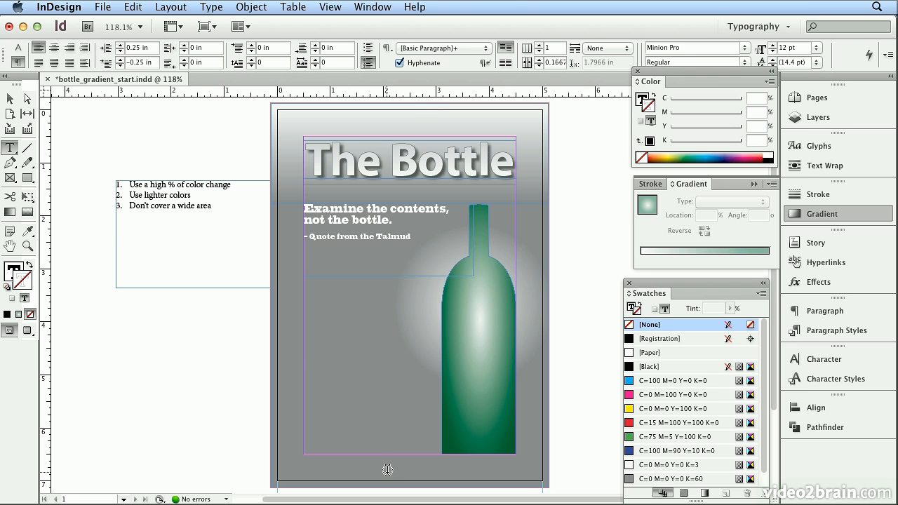
Select the header, background and bottle objects in turn to review their gradient fills
{"action": "left_click", "coordinate": [10, 98]}
{"action": "left_click", "coordinate": [292, 118]}
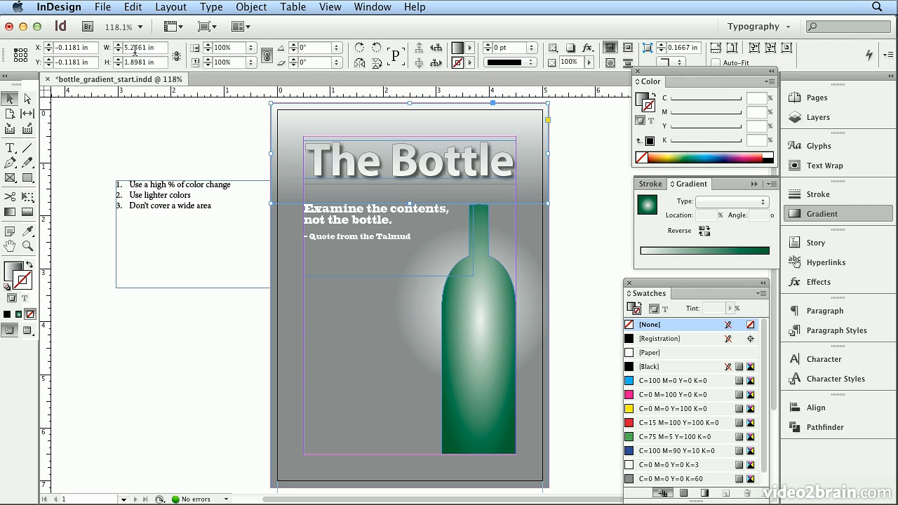
{"action": "left_click", "coordinate": [367, 318]}
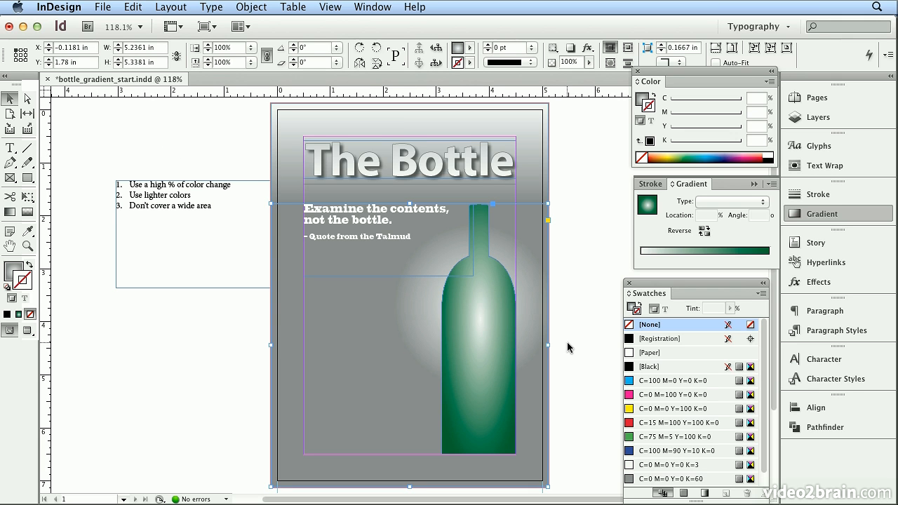
{"action": "left_click", "coordinate": [460, 312]}
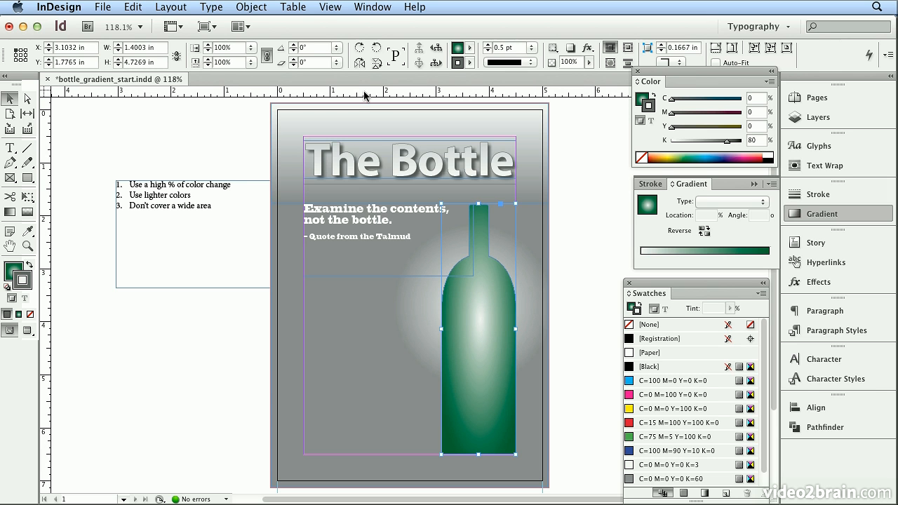
Add the fourth list item "Lower lpi (lines per inch)"
{"action": "double_click", "coordinate": [214, 210]}
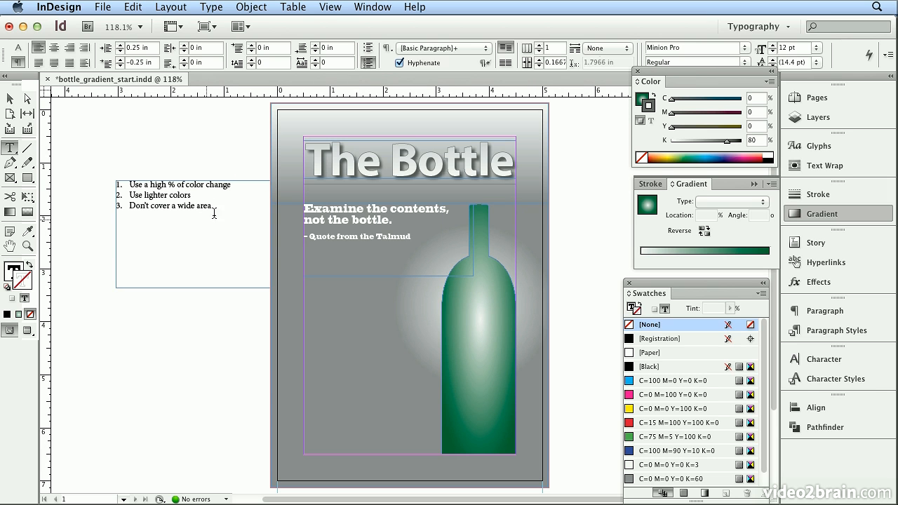
{"action": "key", "text": "BackSpace"}
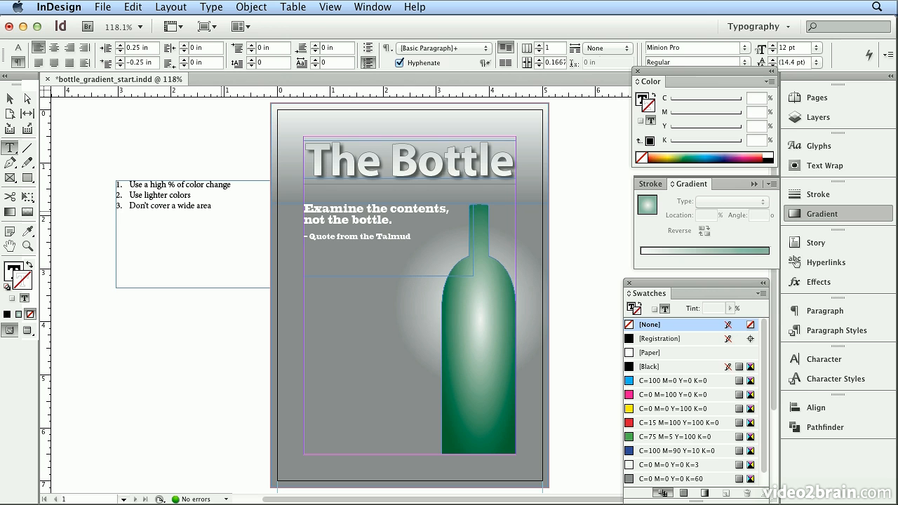
{"action": "type", "text": "Lower lpi (lines per inchP"}
{"action": "key", "text": "BackSpace"}
{"action": "type", "text": ")"}
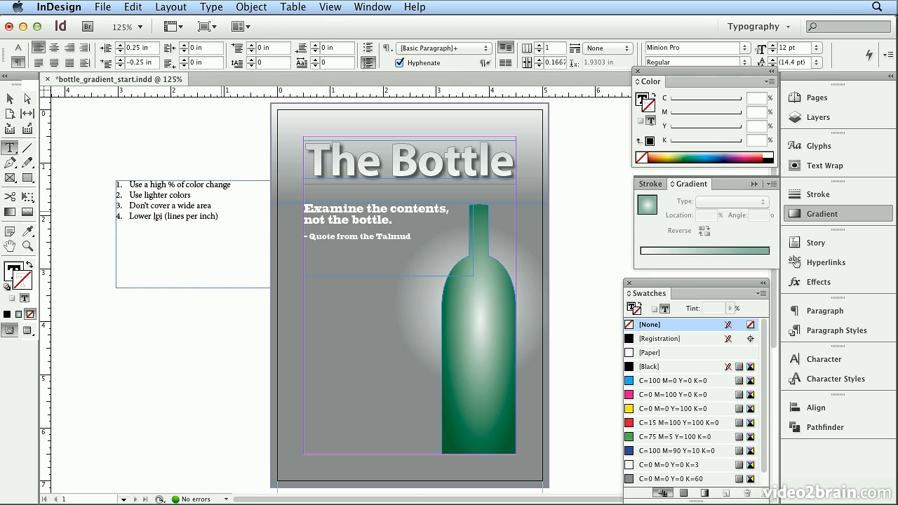
Switch to Calculator and divide 2400 by 150
{"action": "key", "text": "super+equal"}
{"action": "key", "text": "super+equal"}
{"action": "key", "text": "super+equal"}
{"action": "key", "text": "super+equal"}
{"action": "key", "text": "super+equal"}
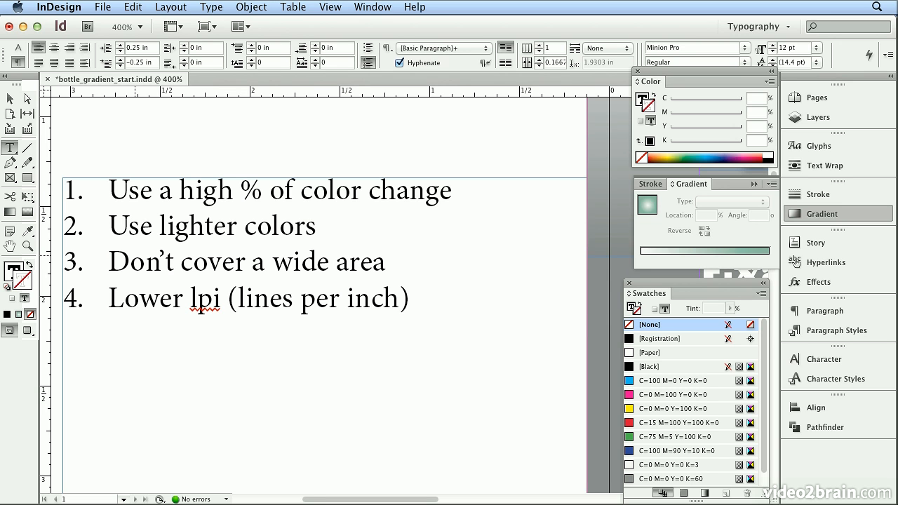
{"action": "key", "text": "super+Tab"}
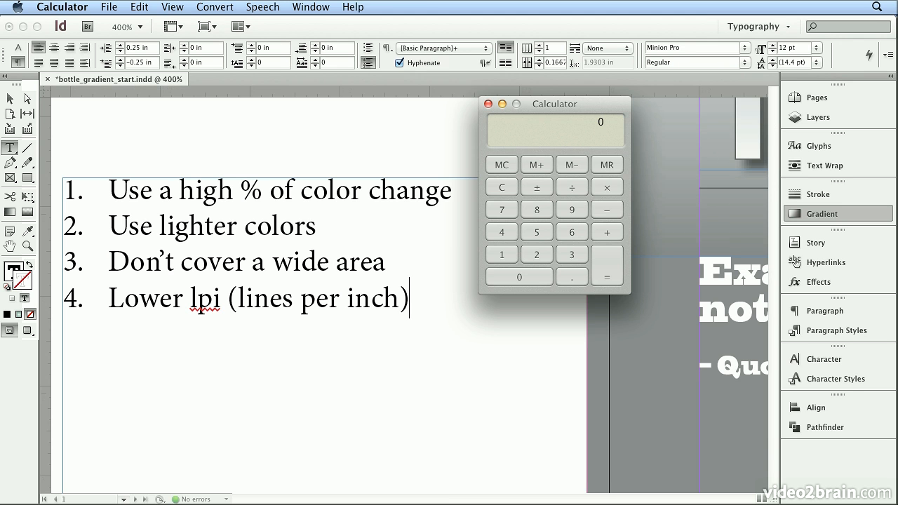
{"action": "left_click", "coordinate": [541, 257]}
{"action": "left_click", "coordinate": [511, 237]}
{"action": "left_click", "coordinate": [518, 276]}
{"action": "left_click", "coordinate": [518, 277]}
{"action": "left_click", "coordinate": [577, 193]}
{"action": "left_click", "coordinate": [504, 254]}
{"action": "left_click", "coordinate": [534, 232]}
{"action": "left_click", "coordinate": [524, 277]}
{"action": "left_click", "coordinate": [604, 278]}
{"action": "left_click", "coordinate": [497, 254]}
{"action": "left_click", "coordinate": [568, 234]}
{"action": "left_click", "coordinate": [608, 263]}
Clear the calculator and divide 2400 by 175
{"action": "left_click", "coordinate": [507, 186]}
{"action": "left_click", "coordinate": [534, 255]}
{"action": "left_click", "coordinate": [494, 230]}
{"action": "double_click", "coordinate": [502, 268]}
{"action": "left_click", "coordinate": [571, 188]}
{"action": "left_click", "coordinate": [511, 253]}
{"action": "left_click", "coordinate": [505, 210]}
{"action": "left_click", "coordinate": [534, 234]}
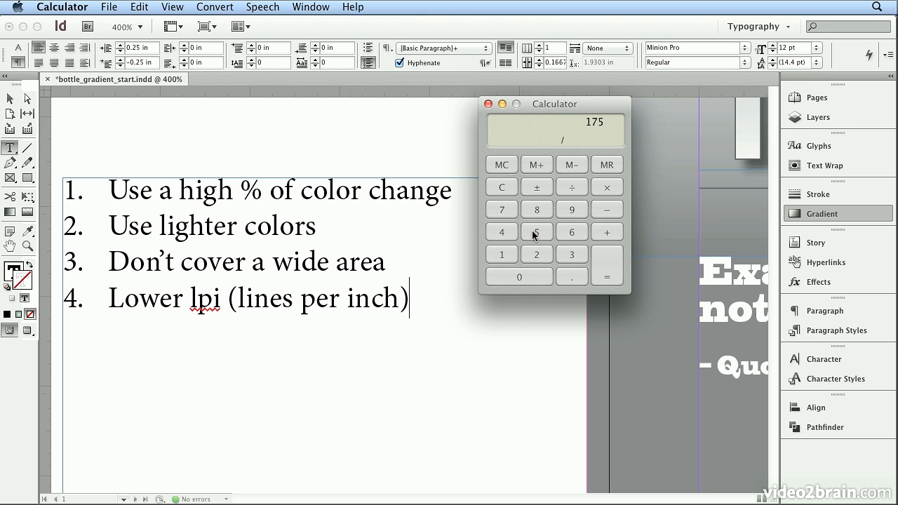
{"action": "left_click", "coordinate": [609, 275]}
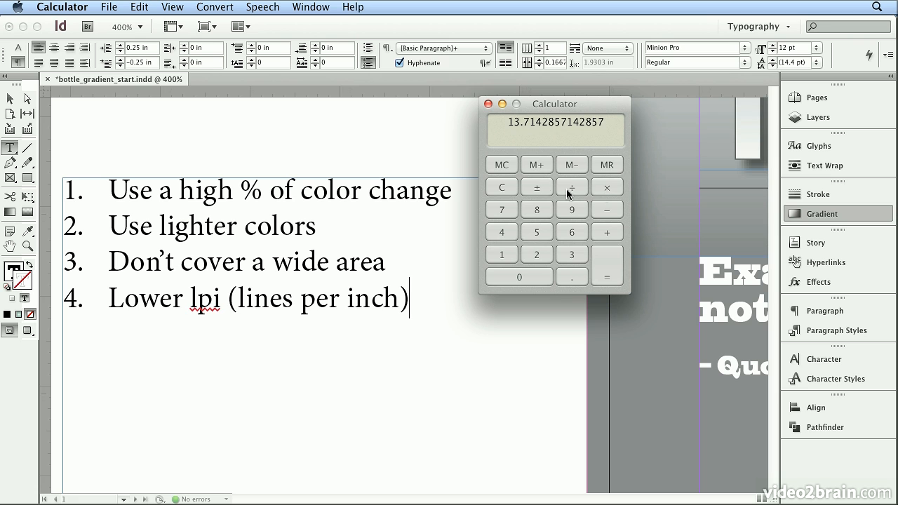
Multiply the calculator result by 13.7
{"action": "left_click", "coordinate": [502, 254]}
{"action": "left_click", "coordinate": [570, 256]}
{"action": "left_click", "coordinate": [570, 275]}
{"action": "left_click", "coordinate": [510, 213]}
{"action": "left_click", "coordinate": [607, 272]}
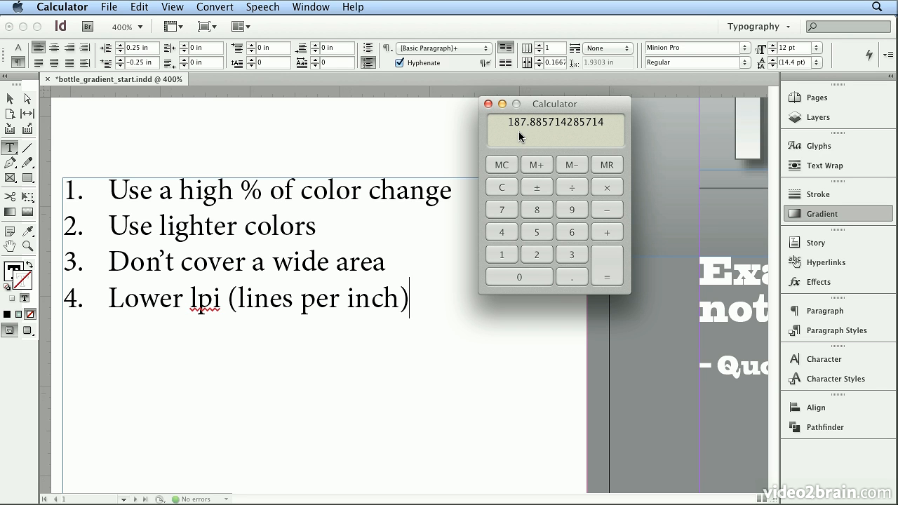
Return to the list and add the fifth item "Run the job at a higher spi (spot per inch)"
{"action": "left_click", "coordinate": [419, 289]}
{"action": "key", "text": "Return"}
{"action": "type", "text": "5"}
{"action": "key", "text": "BackSpace"}
{"action": "key", "text": "BackSpace"}
{"action": "key", "text": "Return"}
{"action": "type", "text": "Run the jo"}
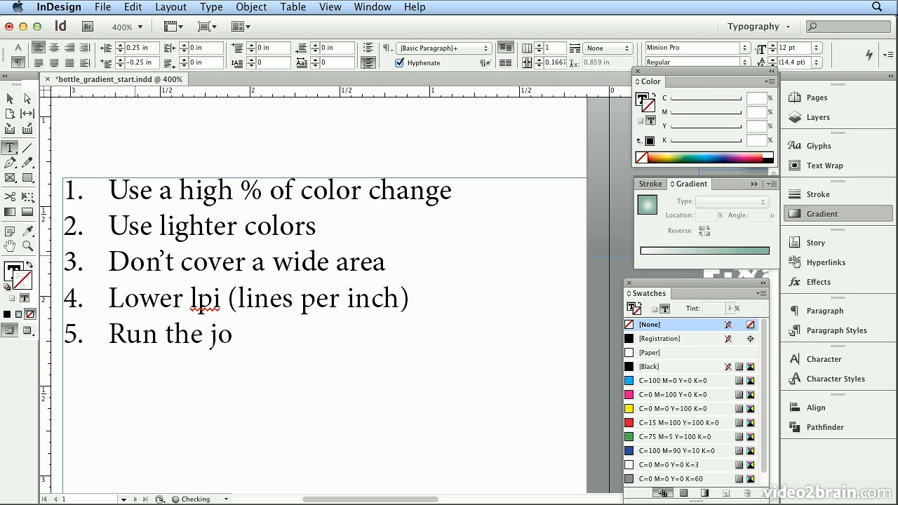
{"action": "type", "text": "b at a hig"}
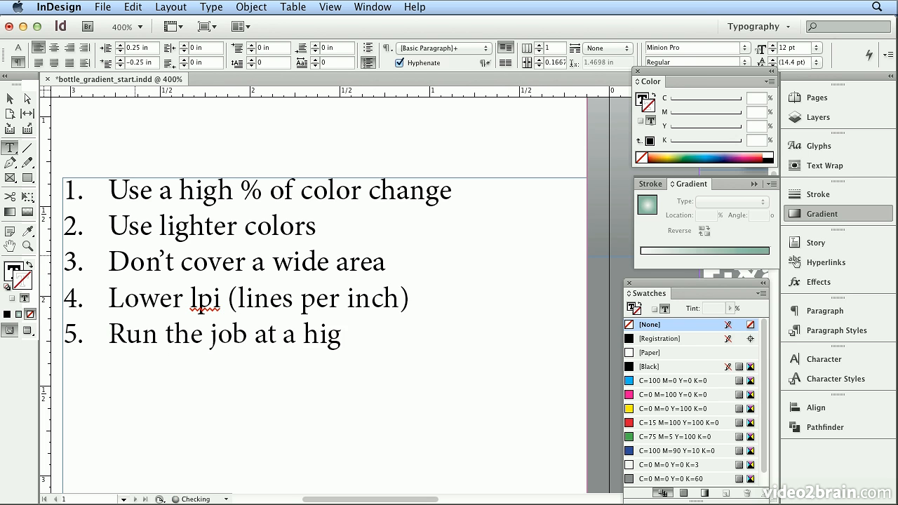
{"action": "type", "text": "her spi ("}
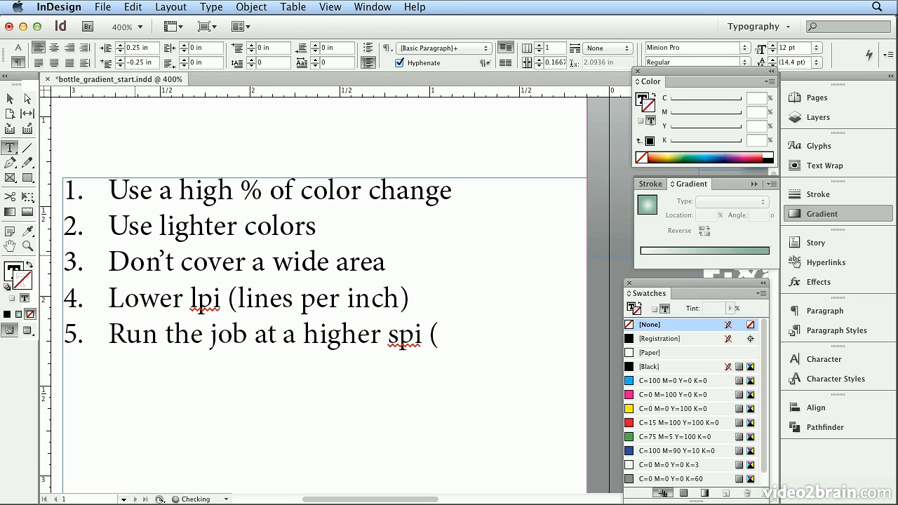
{"action": "type", "text": "spot per inch)"}
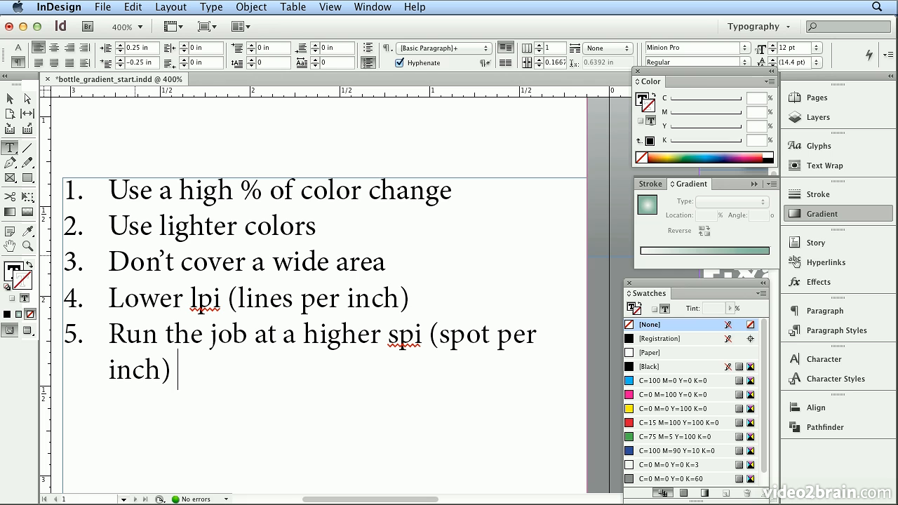
{"action": "type", "text": " a.k."}
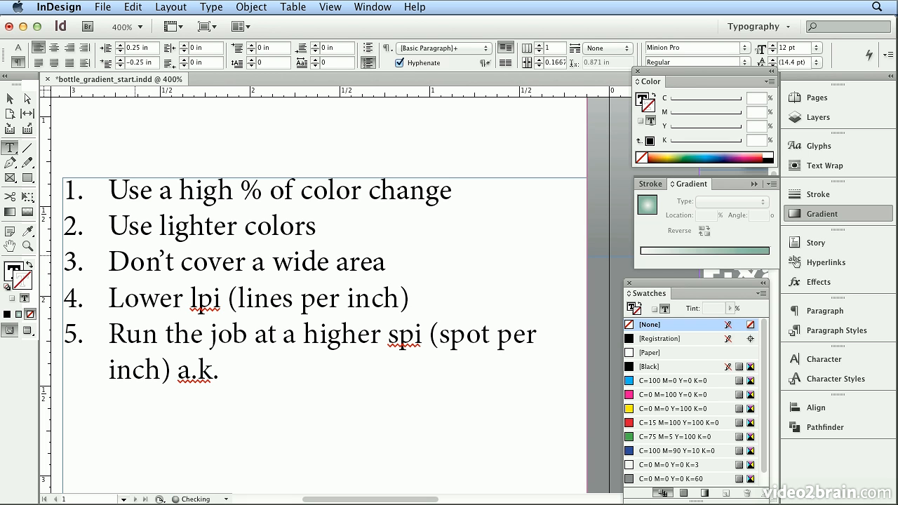
{"action": "type", "text": "a. dpi (dots per i"}
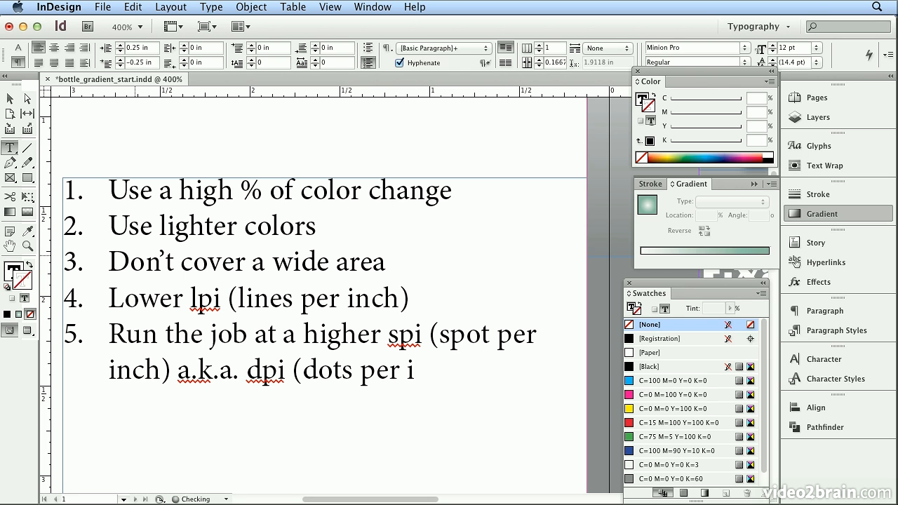
{"action": "type", "text": "nch)"}
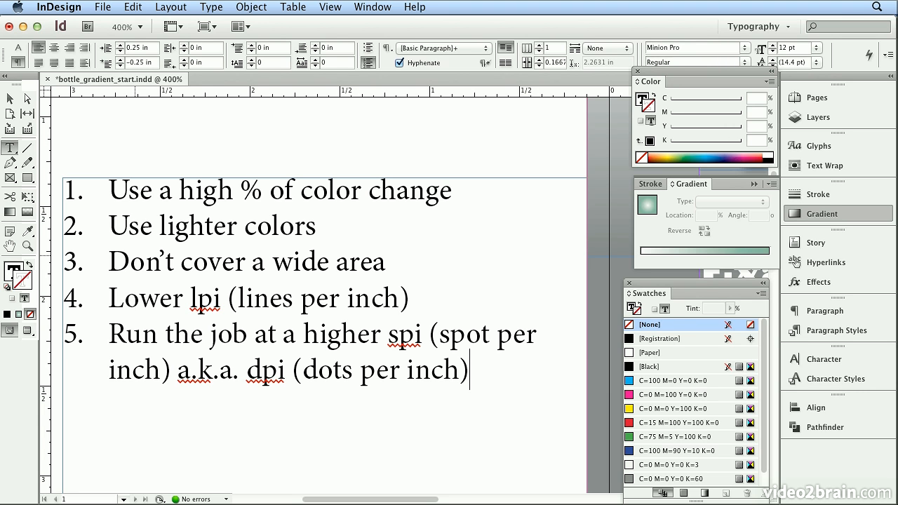
Extend the fifth item with "a.k.a. dpi (dots per inch)"
{"action": "key", "text": "super+0"}
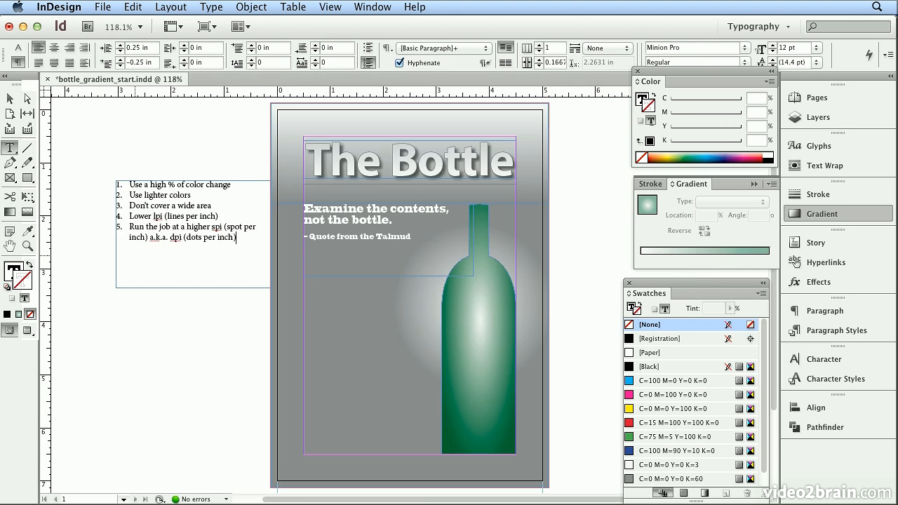